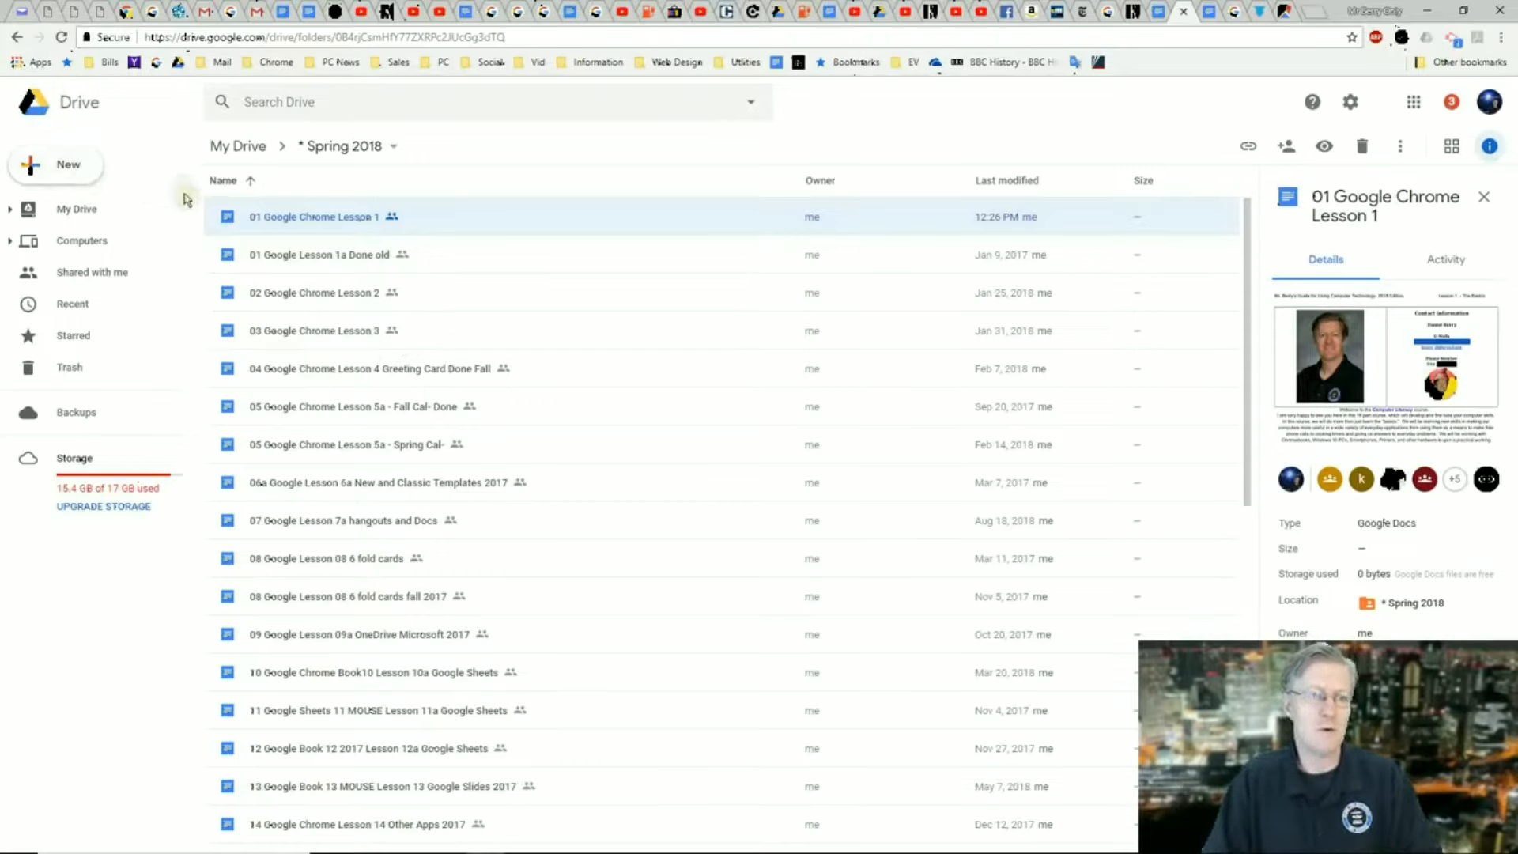
Create a new blank Google Docs document in the shared Spring 2018 folder, accepting the folder's sharing permissions
{"action": "left_click", "coordinate": [66, 166]}
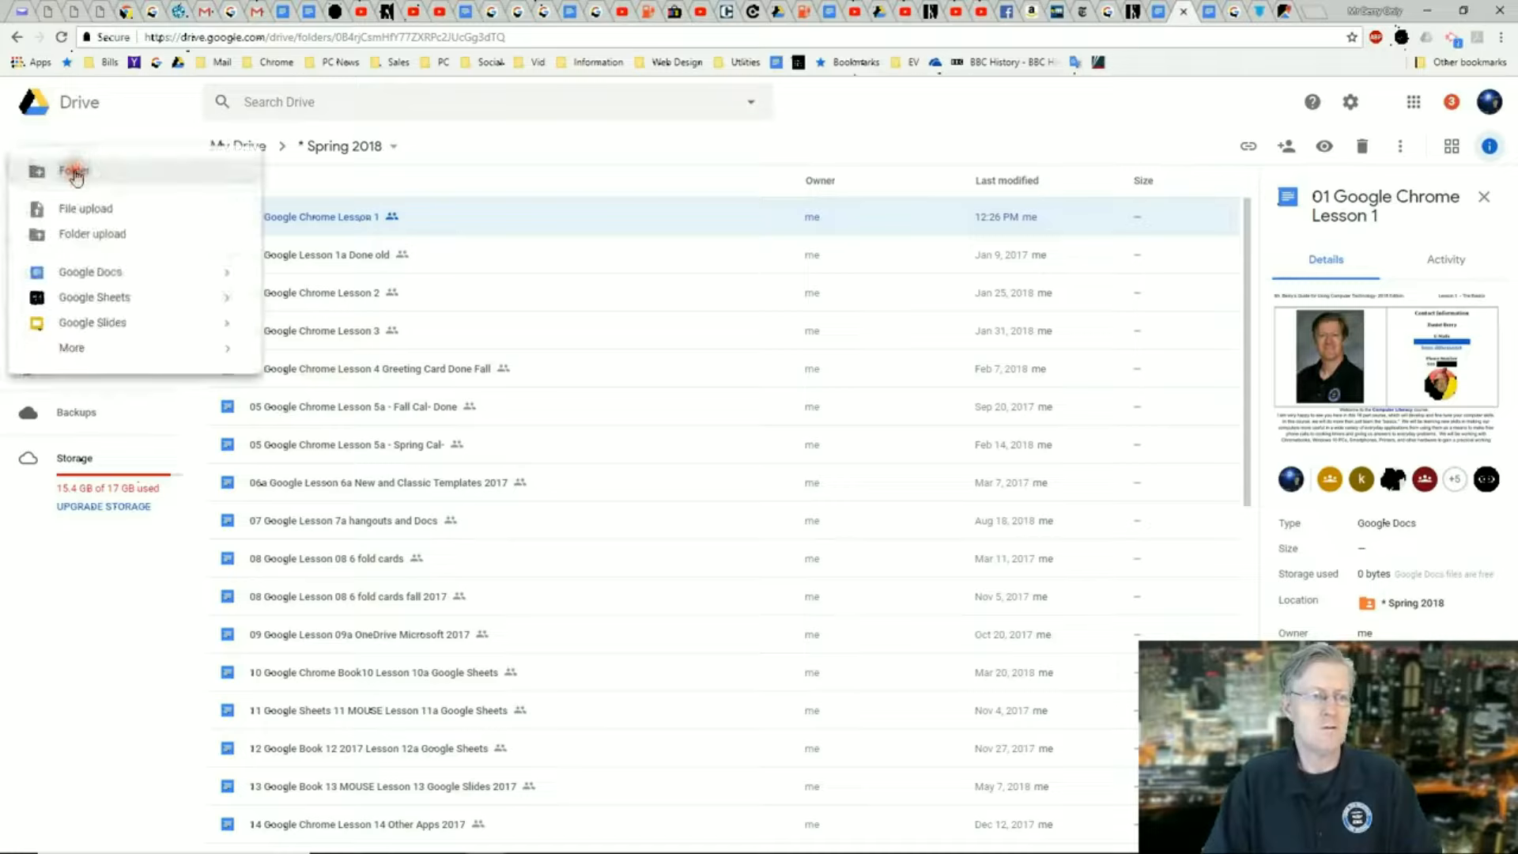
{"action": "left_click", "coordinate": [93, 271]}
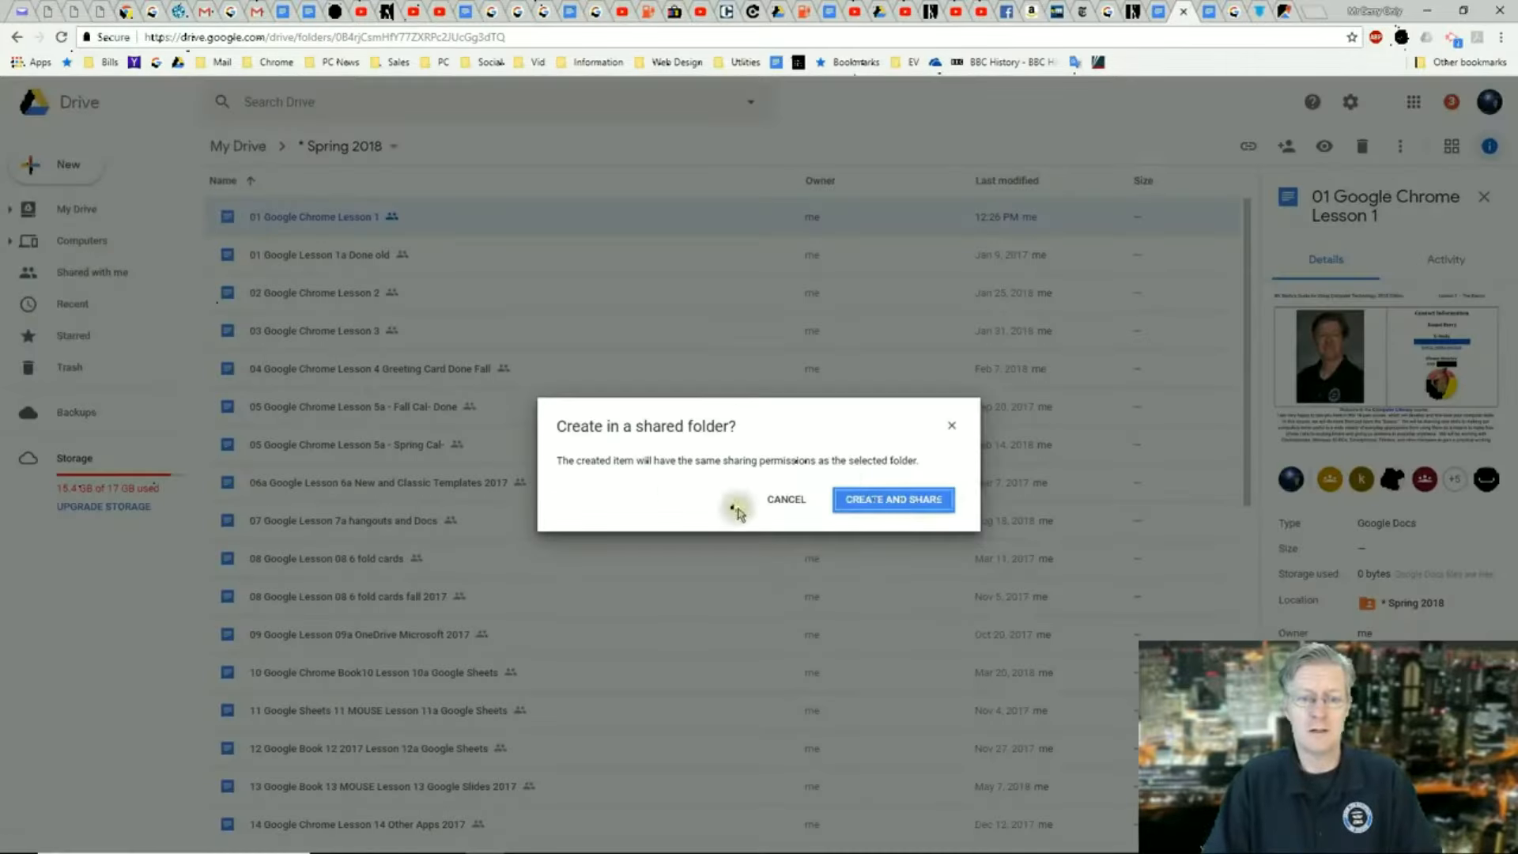
{"action": "left_click", "coordinate": [867, 503]}
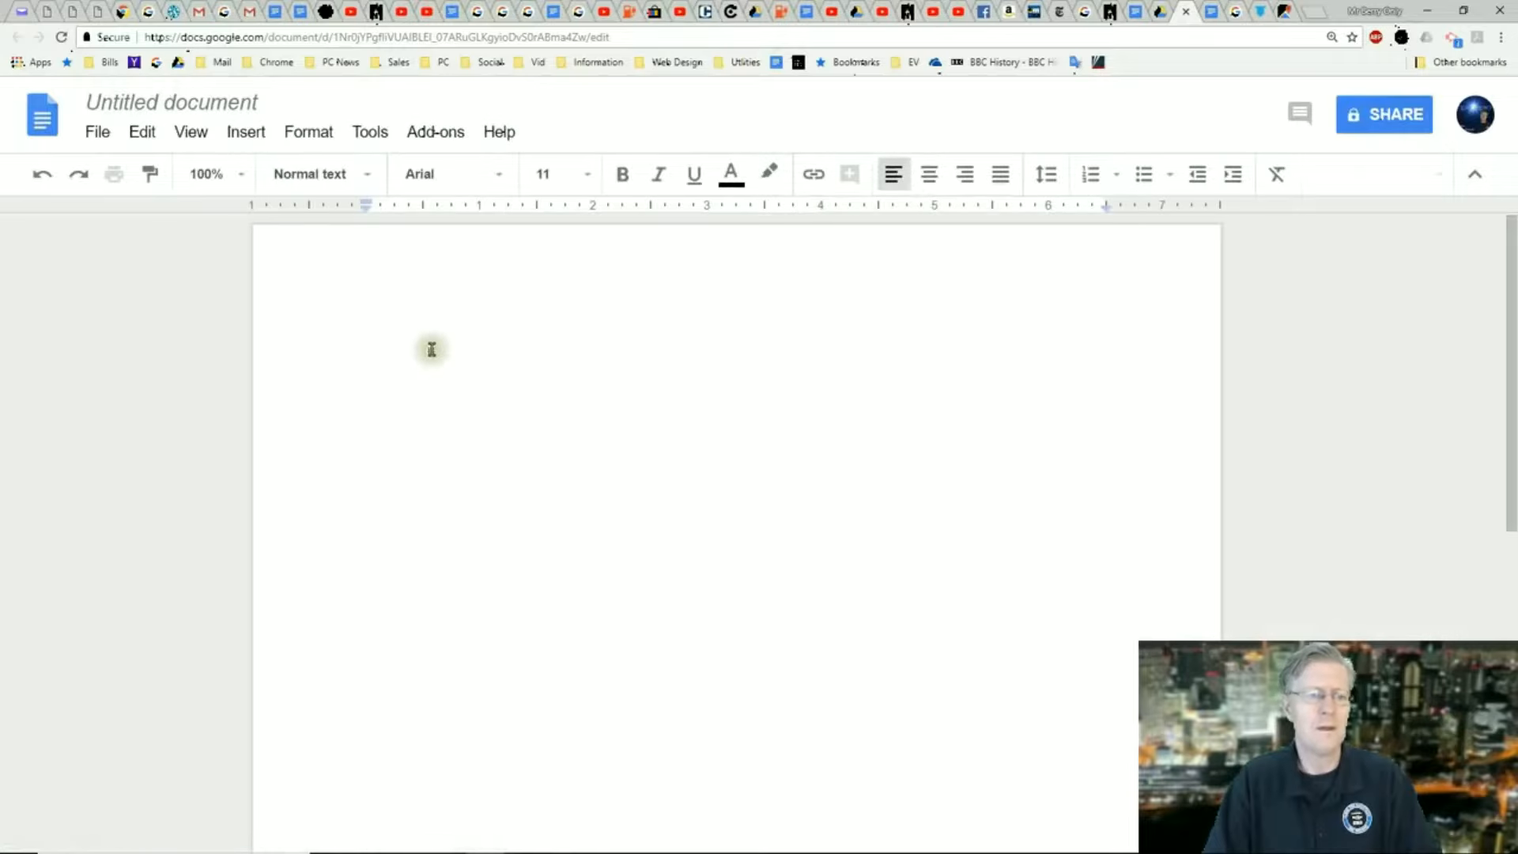
Start a new drawing in the document and add word art reading "Example"
{"action": "left_click", "coordinate": [246, 134]}
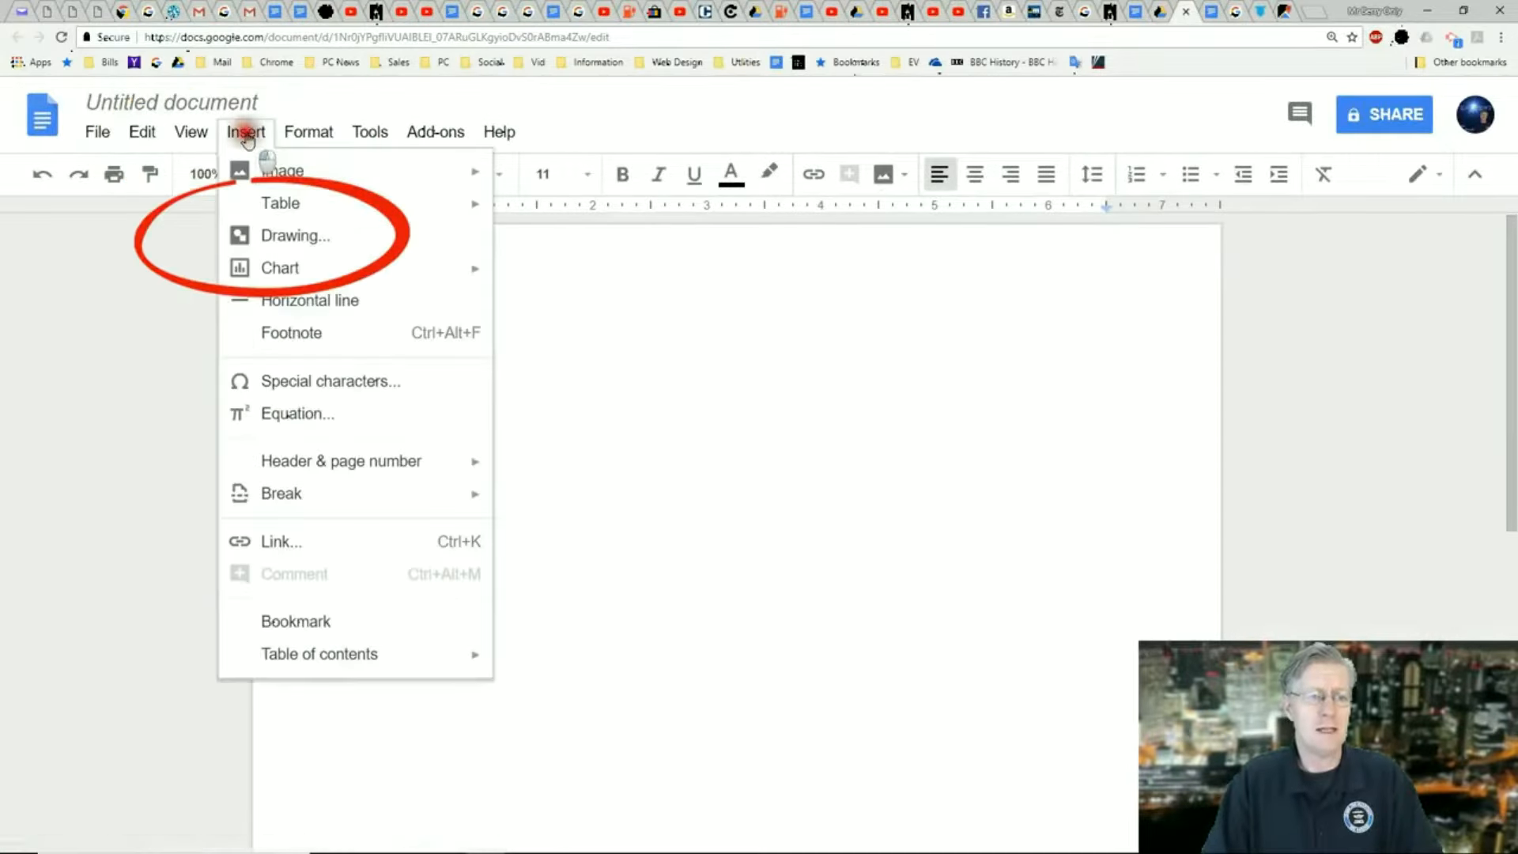
{"action": "left_click", "coordinate": [298, 245]}
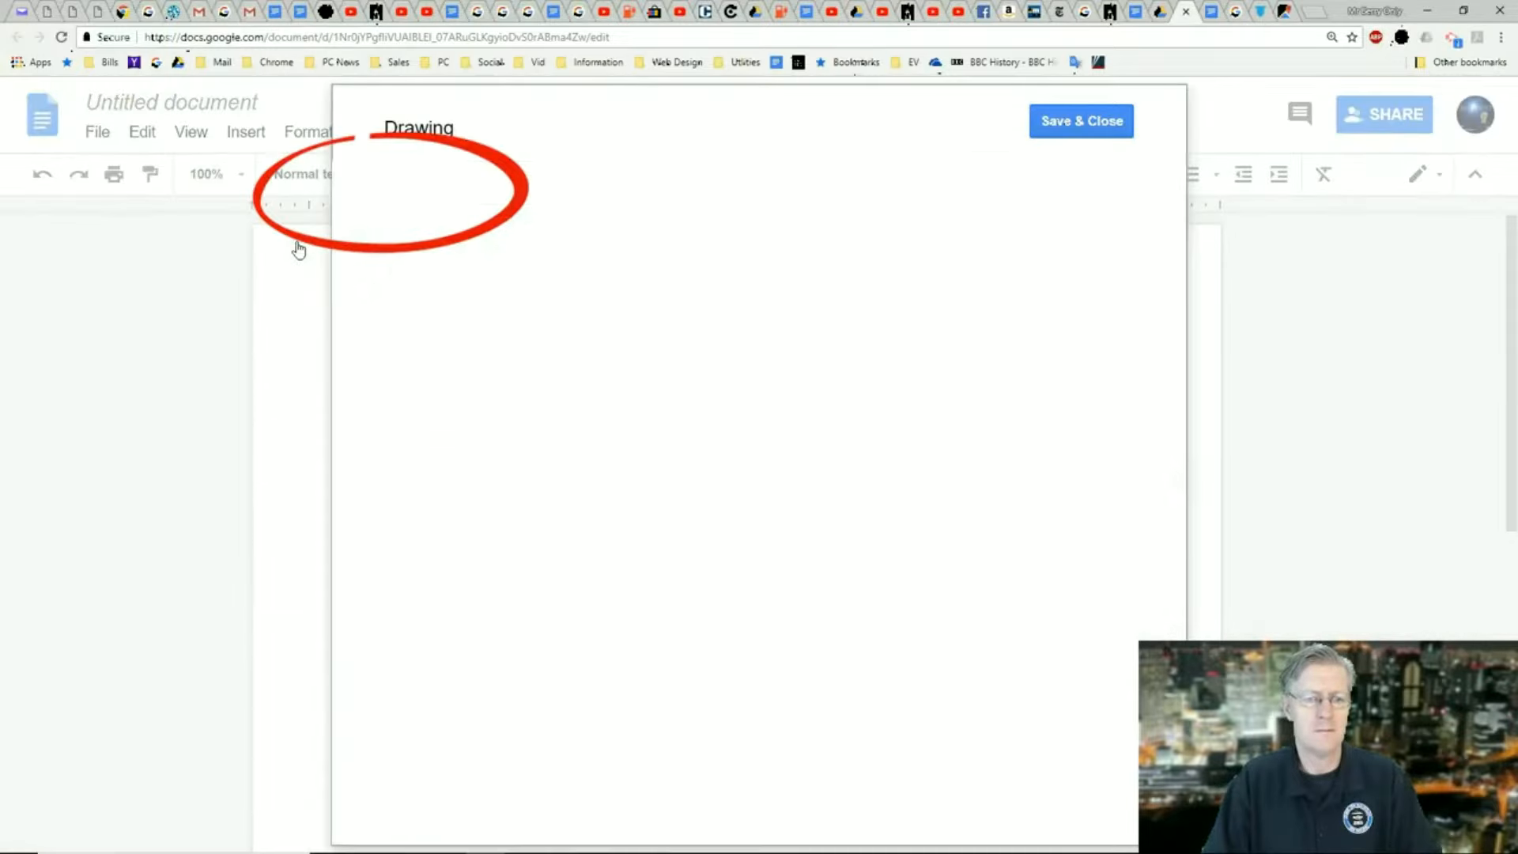
{"action": "left_click", "coordinate": [393, 183]}
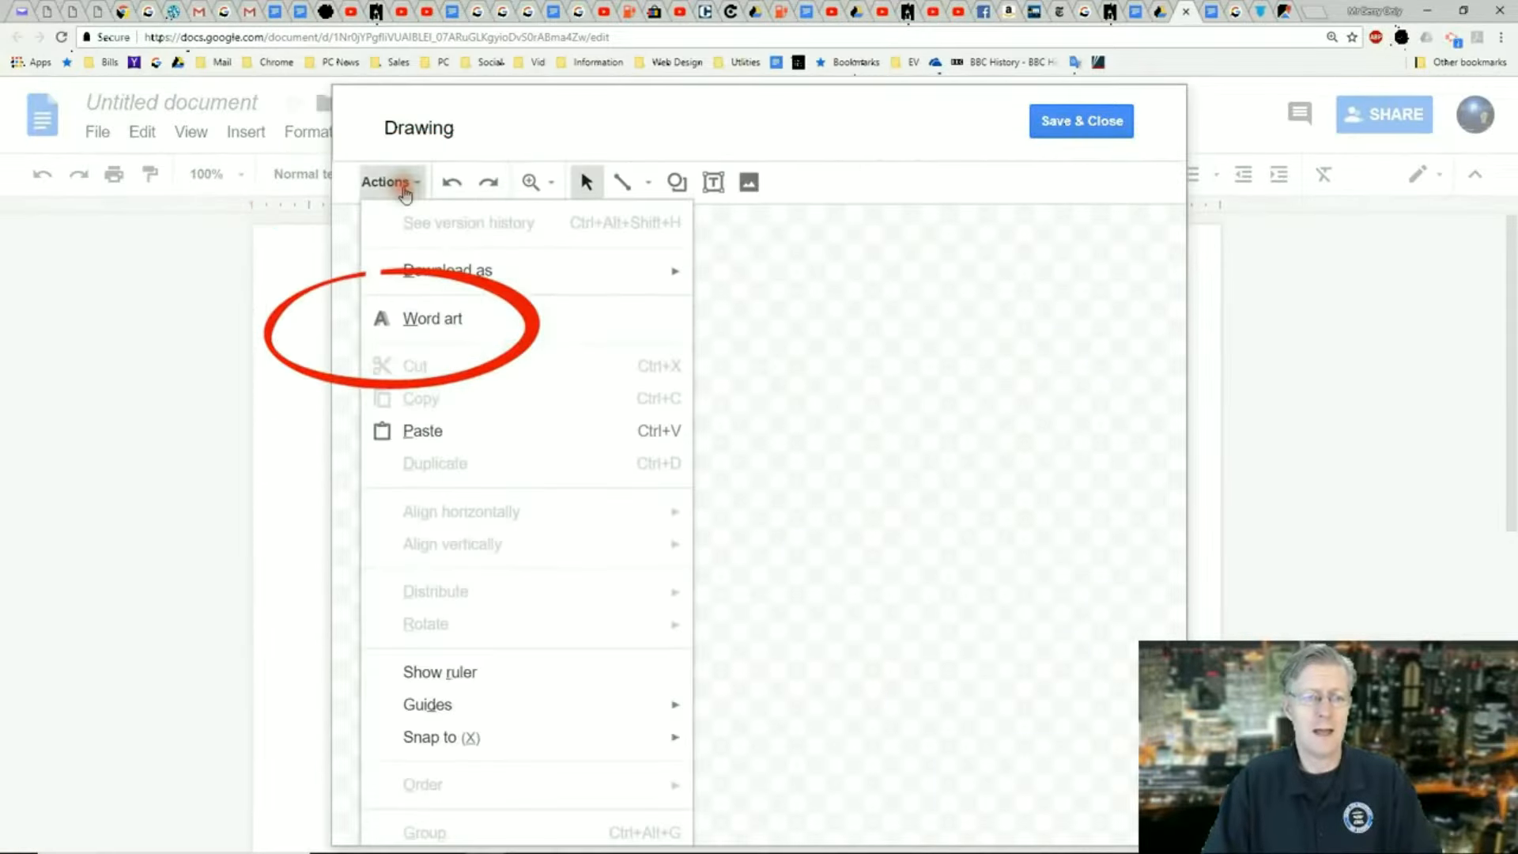
{"action": "left_click", "coordinate": [454, 322]}
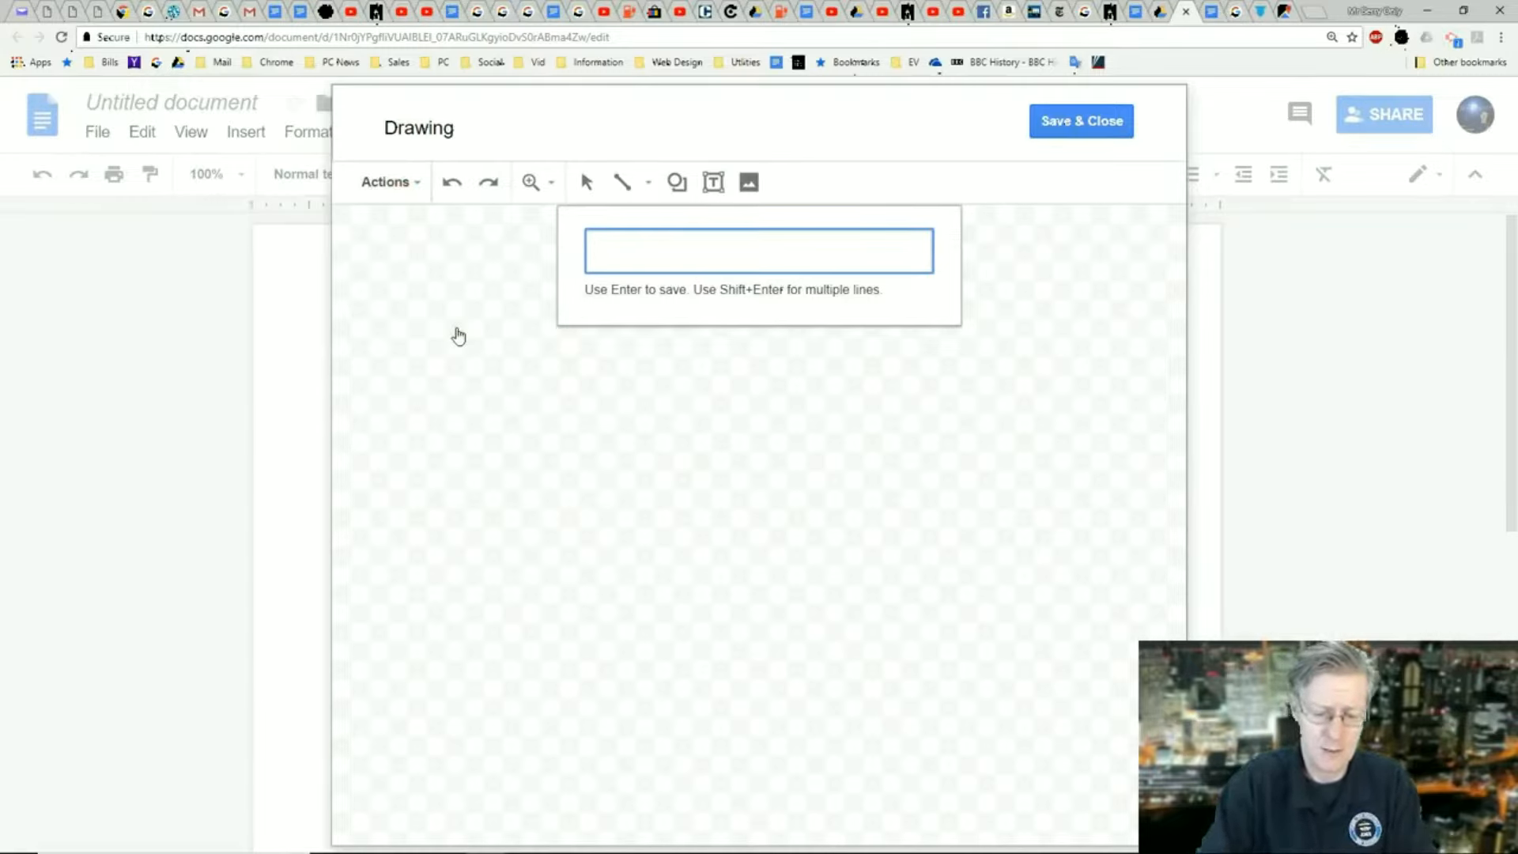
{"action": "type", "text": "Example"}
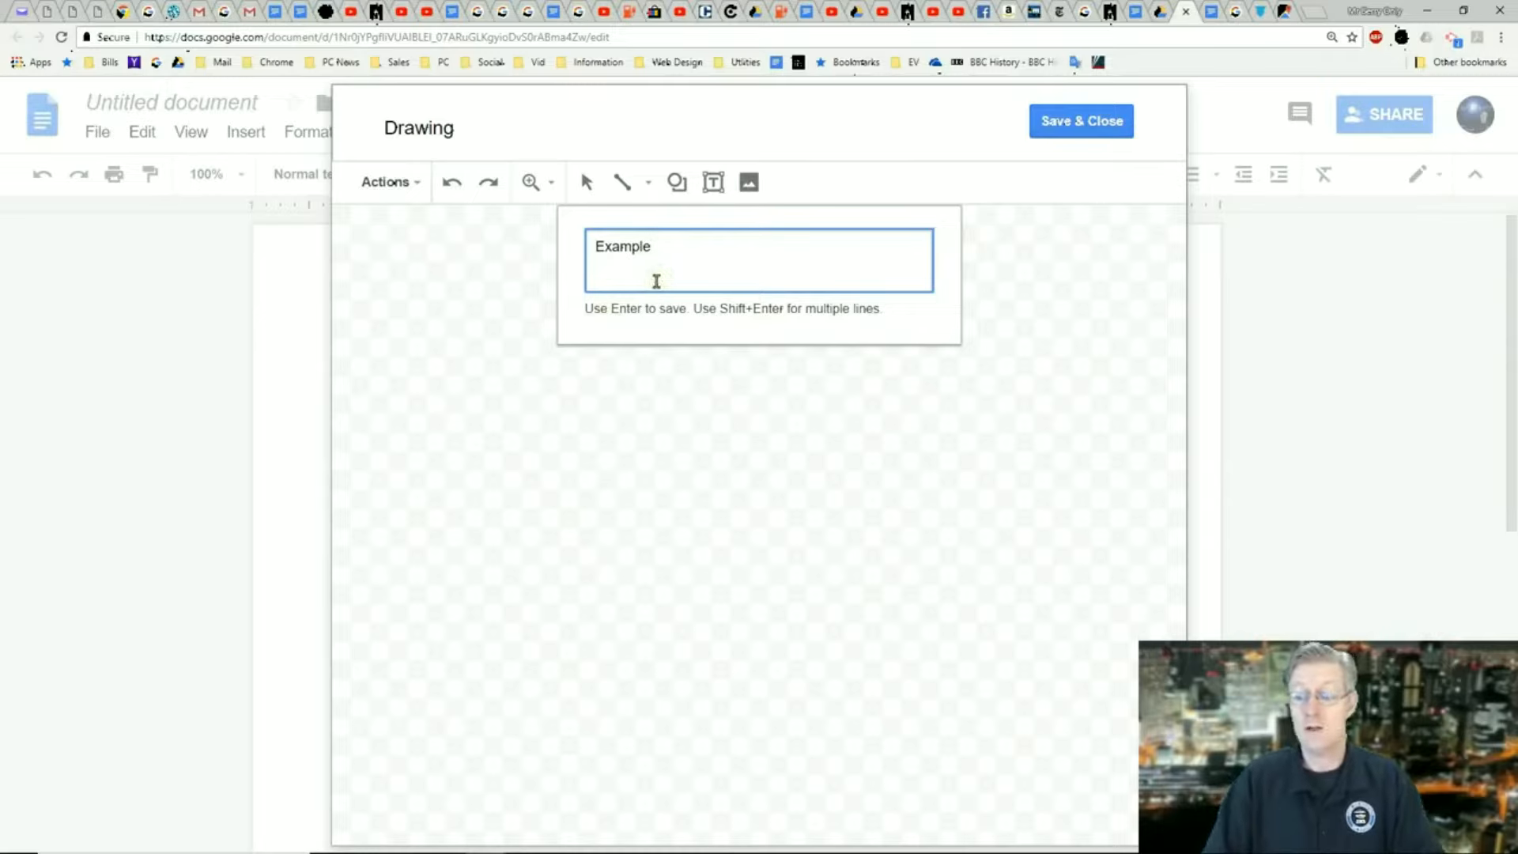
{"action": "key", "text": "Return"}
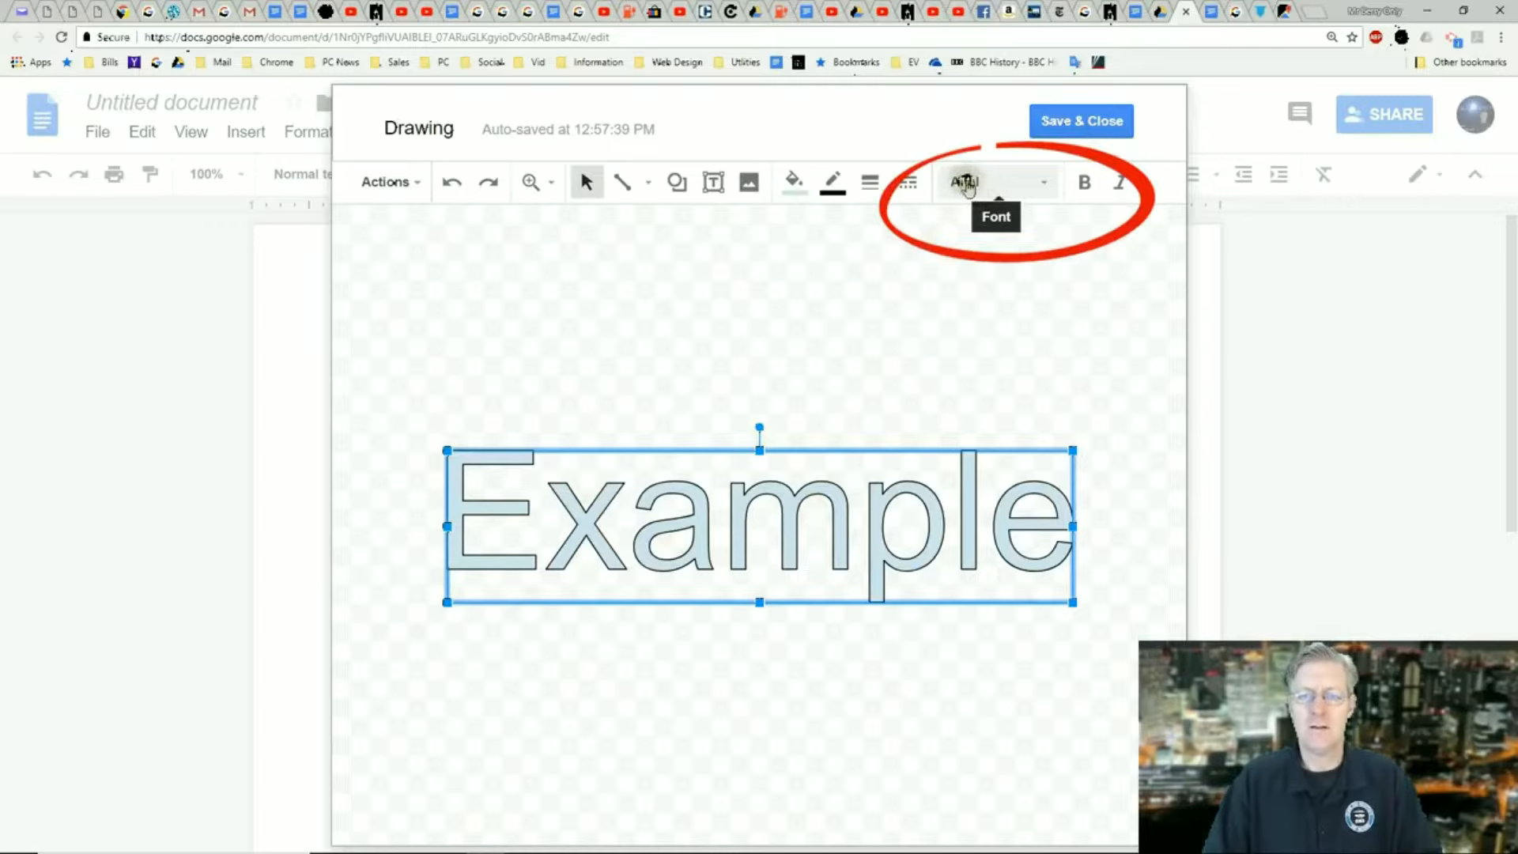
Set the word art's font to Lobster and its fill color to solid red
{"action": "left_click", "coordinate": [965, 184]}
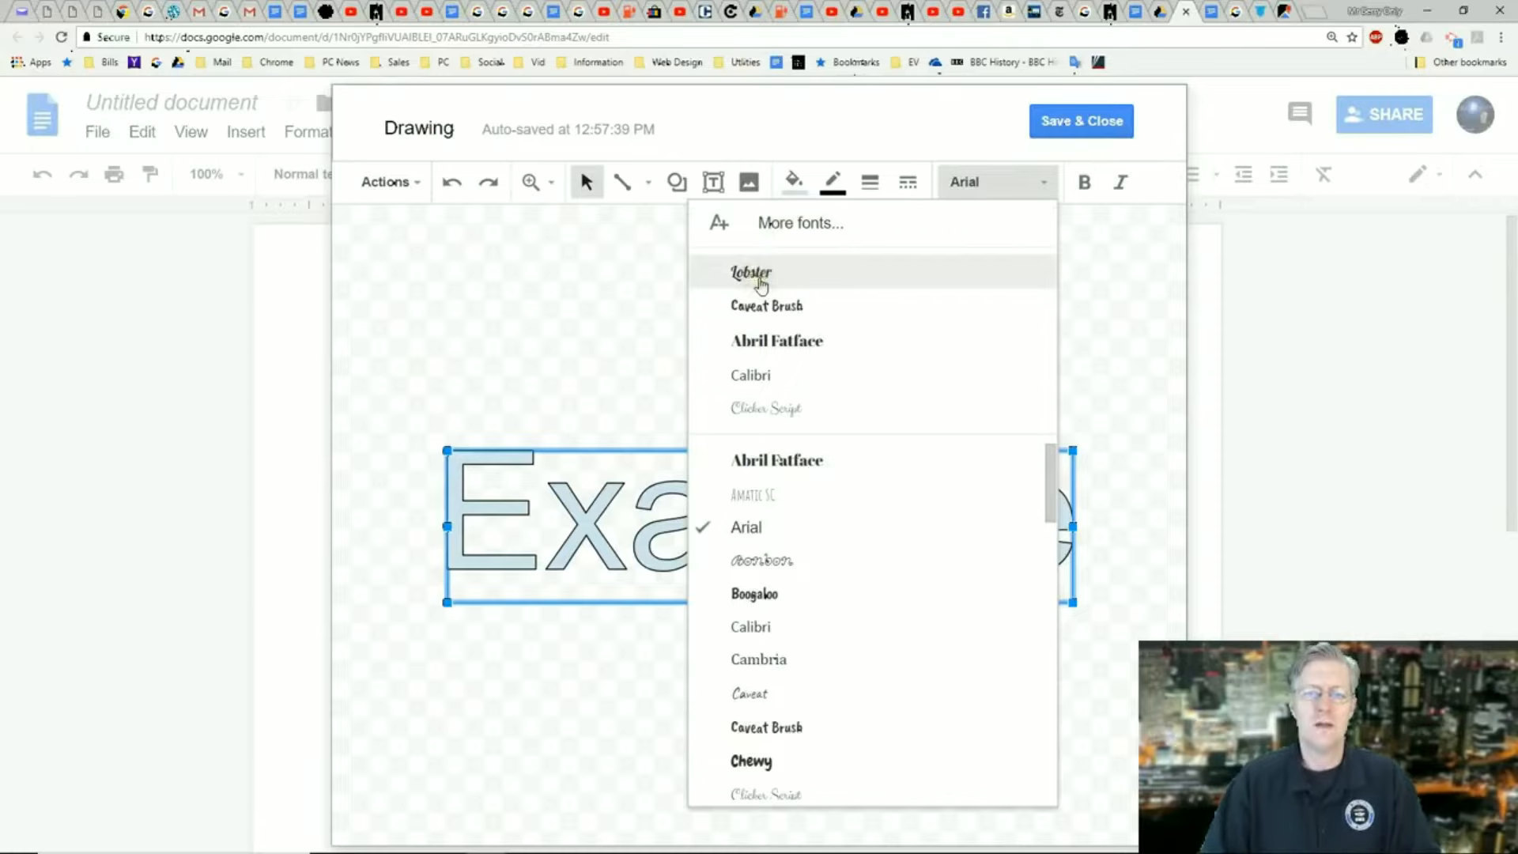
{"action": "left_click", "coordinate": [761, 285]}
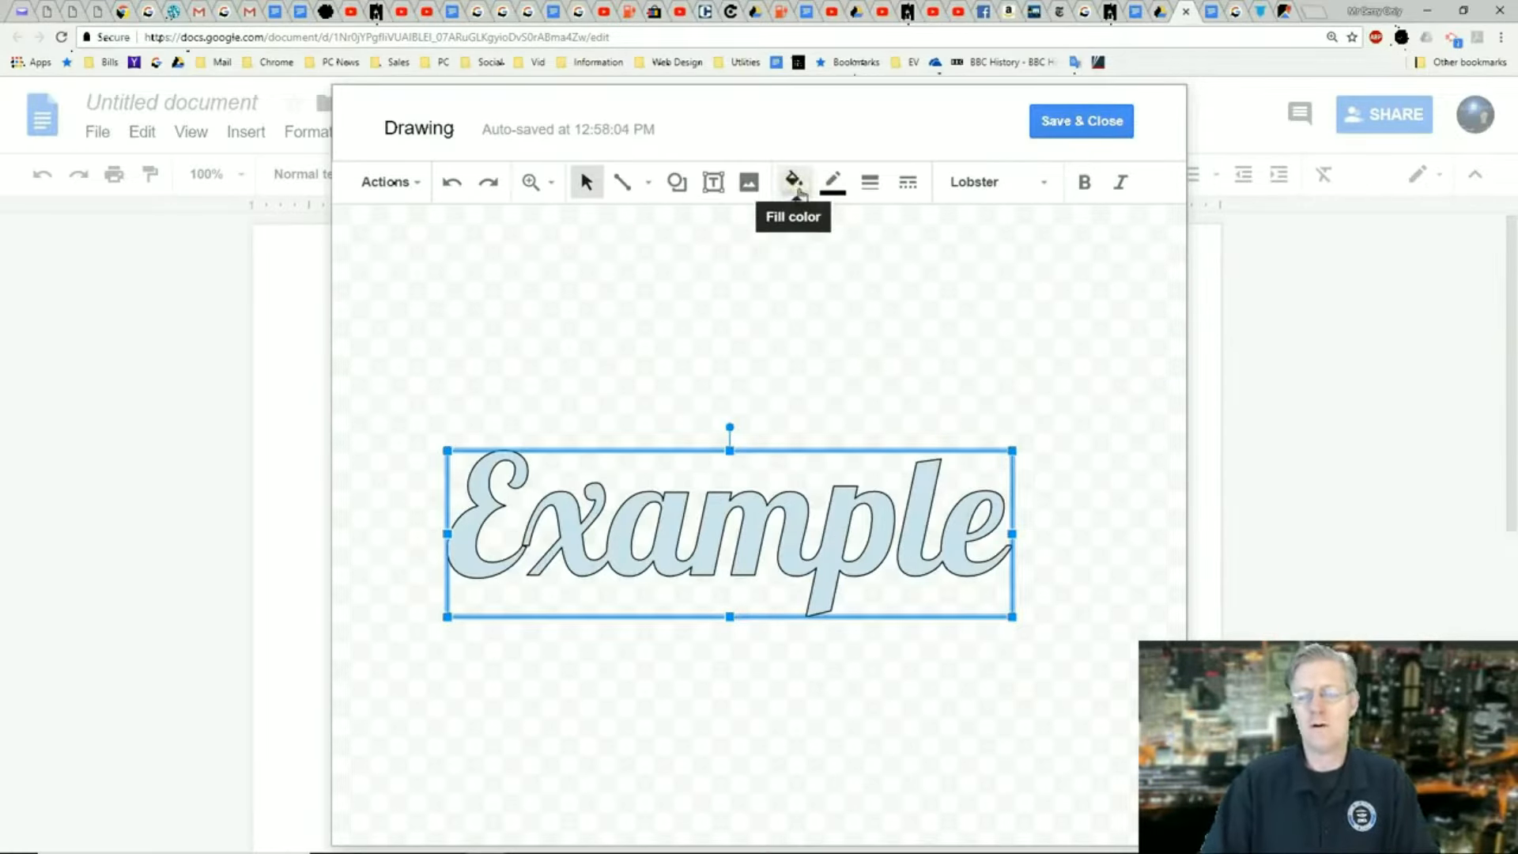
{"action": "left_click", "coordinate": [794, 184]}
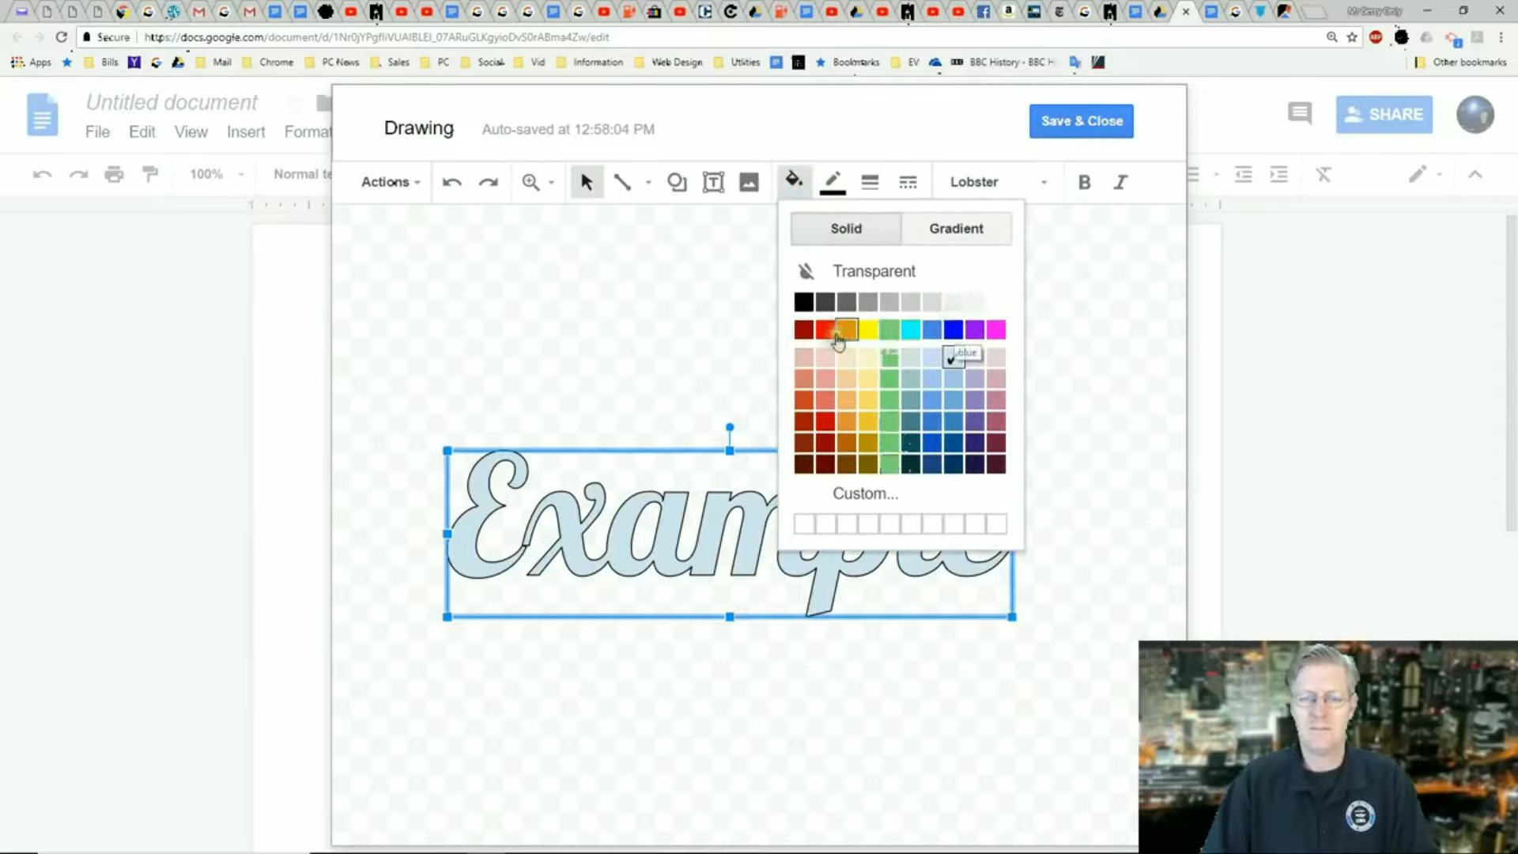
{"action": "left_click", "coordinate": [824, 329]}
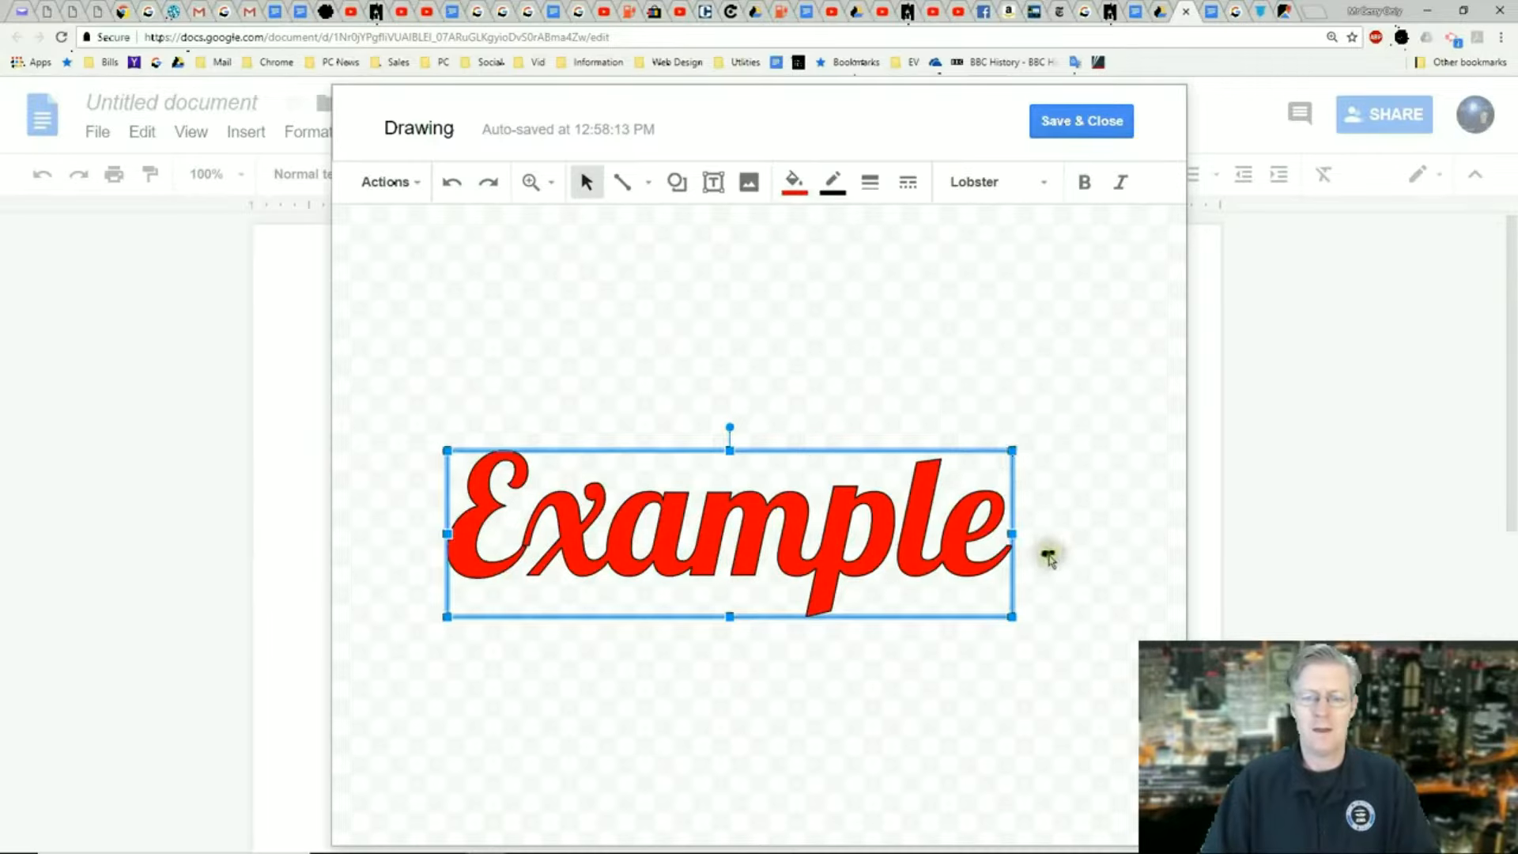
{"action": "left_click", "coordinate": [1047, 553]}
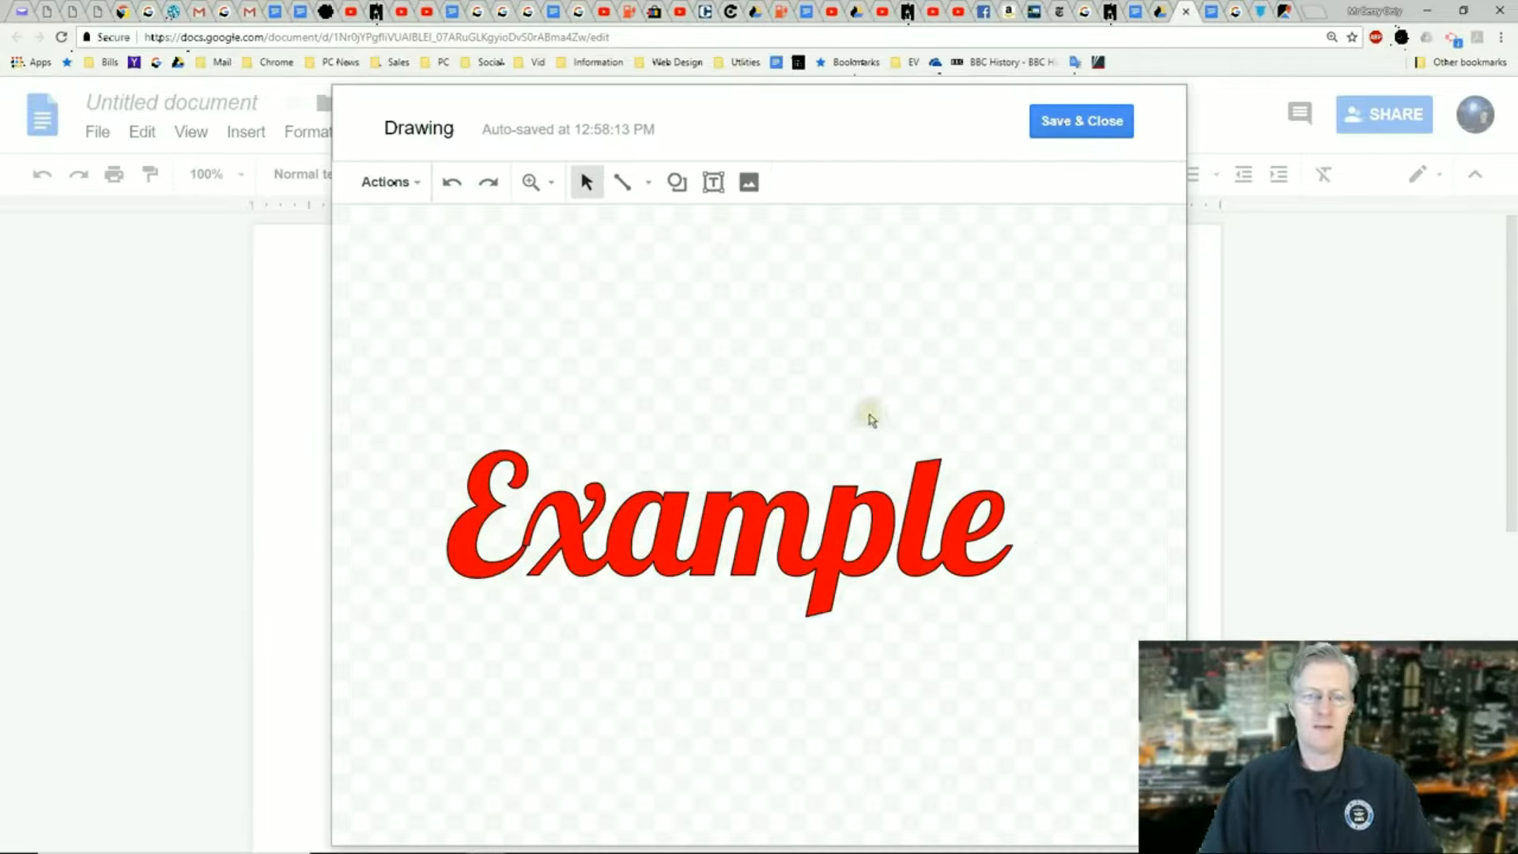
Tilt the word art slightly counterclockwise and enlarge it, saving the drawing into the document
{"action": "left_click", "coordinate": [800, 506]}
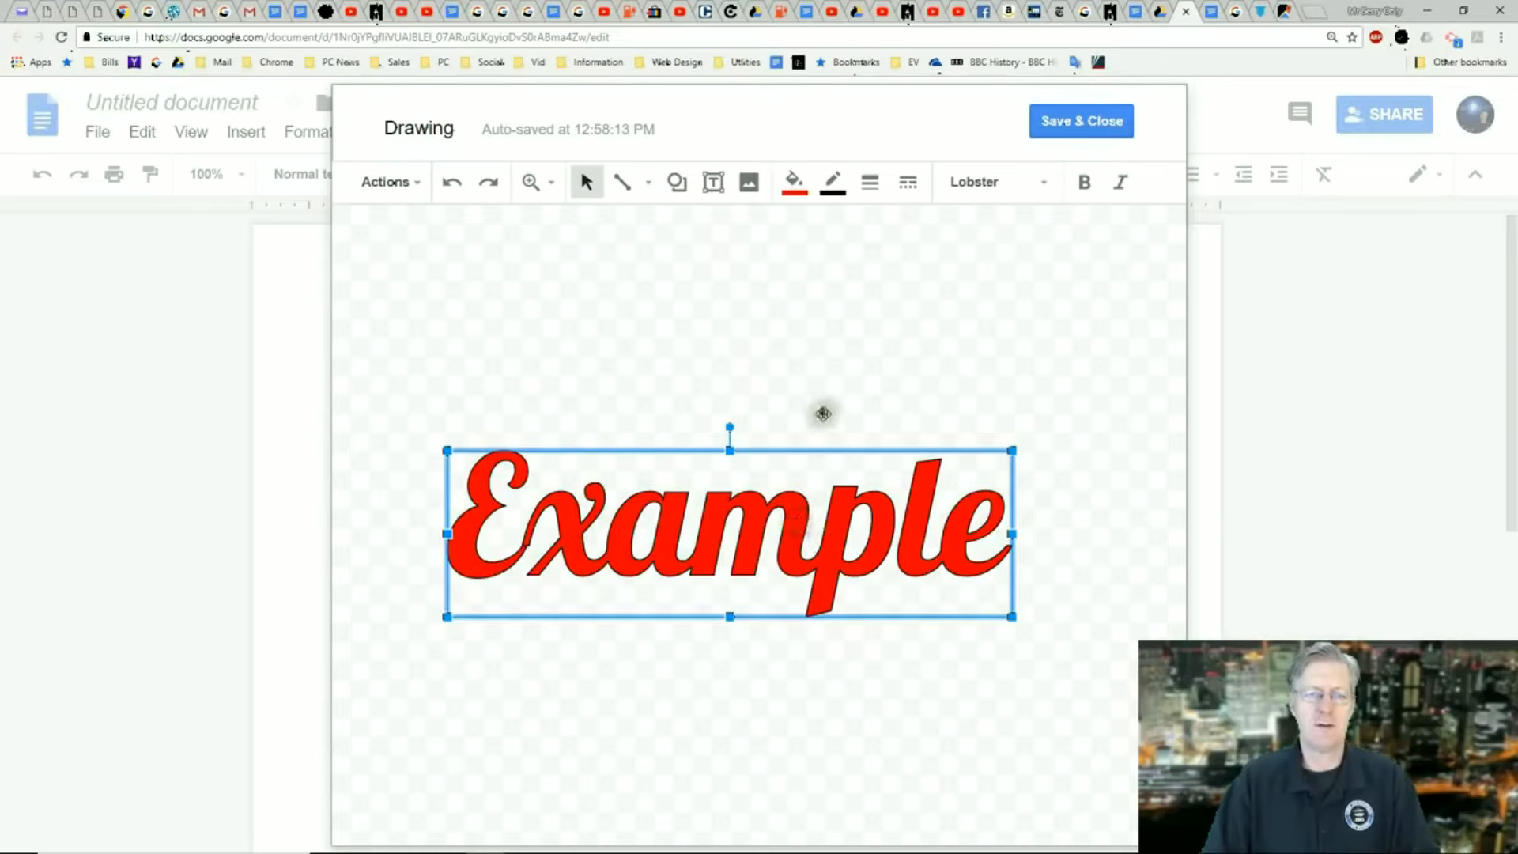
{"action": "left_click_drag", "start_coordinate": [730, 430], "coordinate": [708, 430]}
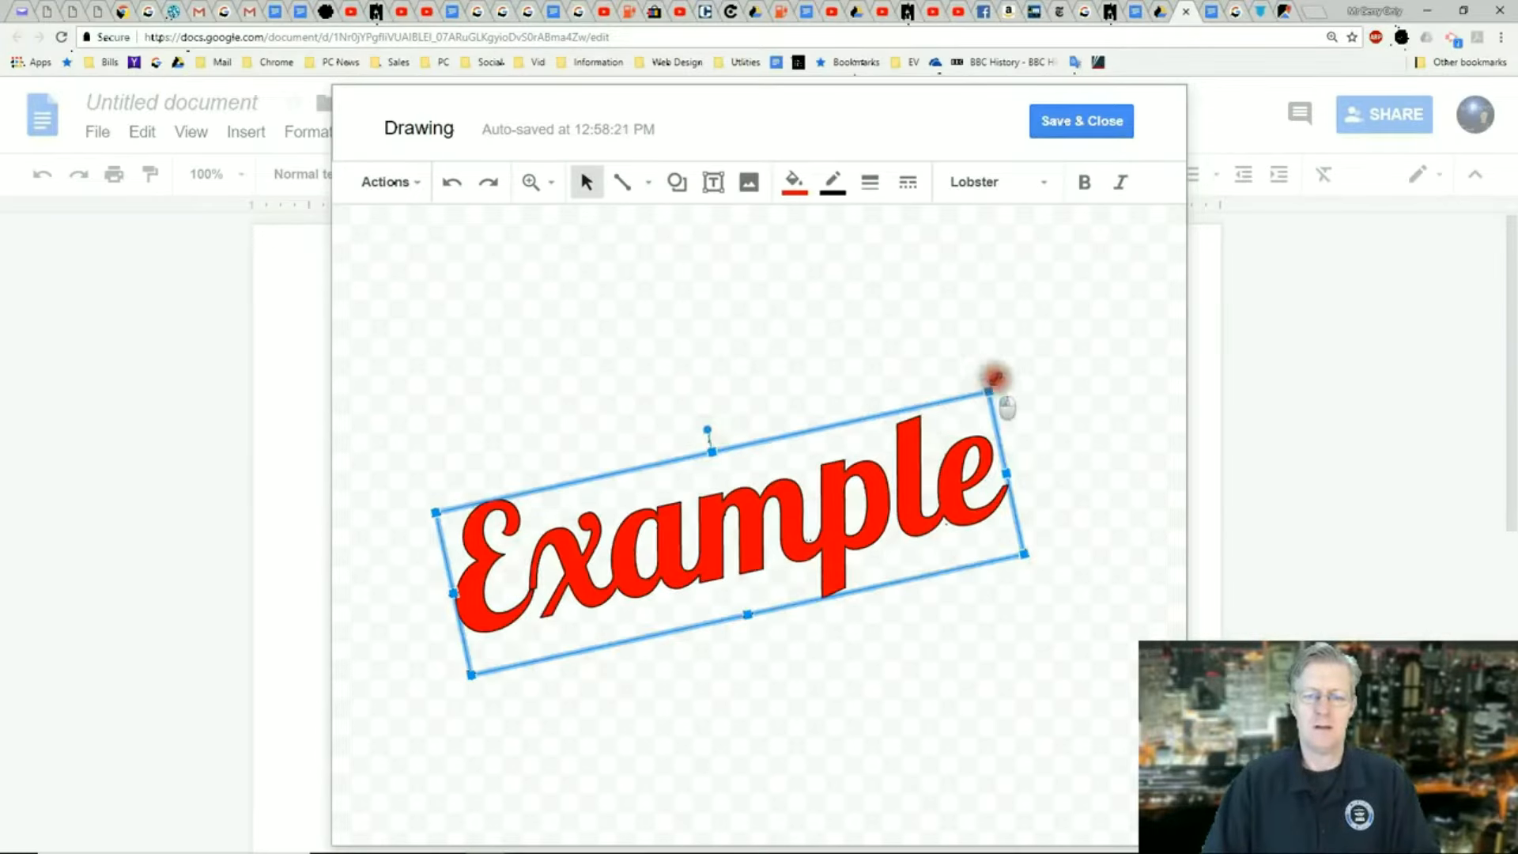
{"action": "left_click_drag", "start_coordinate": [988, 394], "coordinate": [1018, 337]}
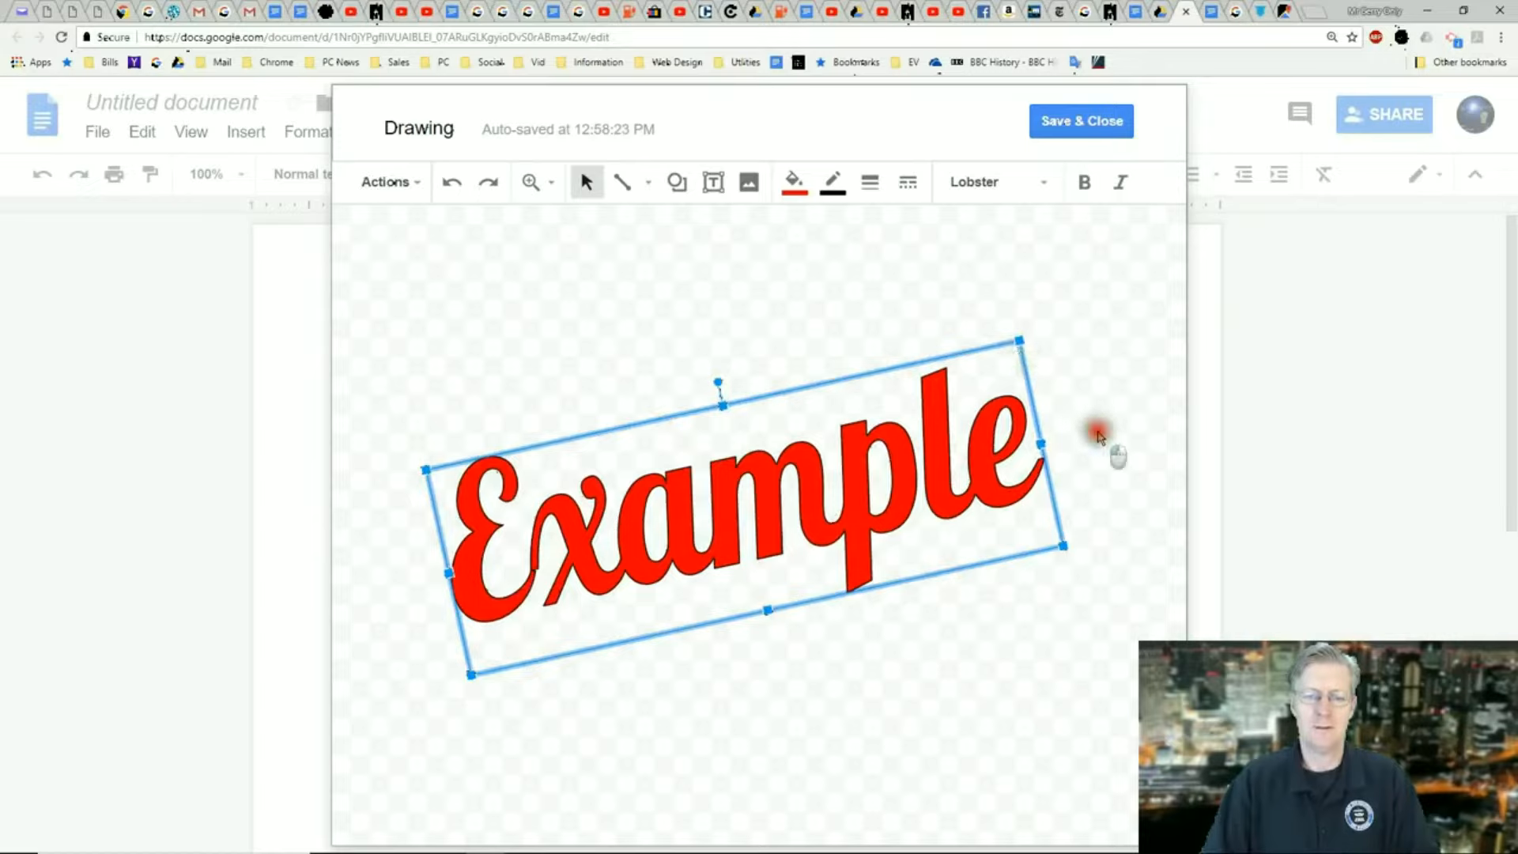
{"action": "left_click", "coordinate": [1098, 435]}
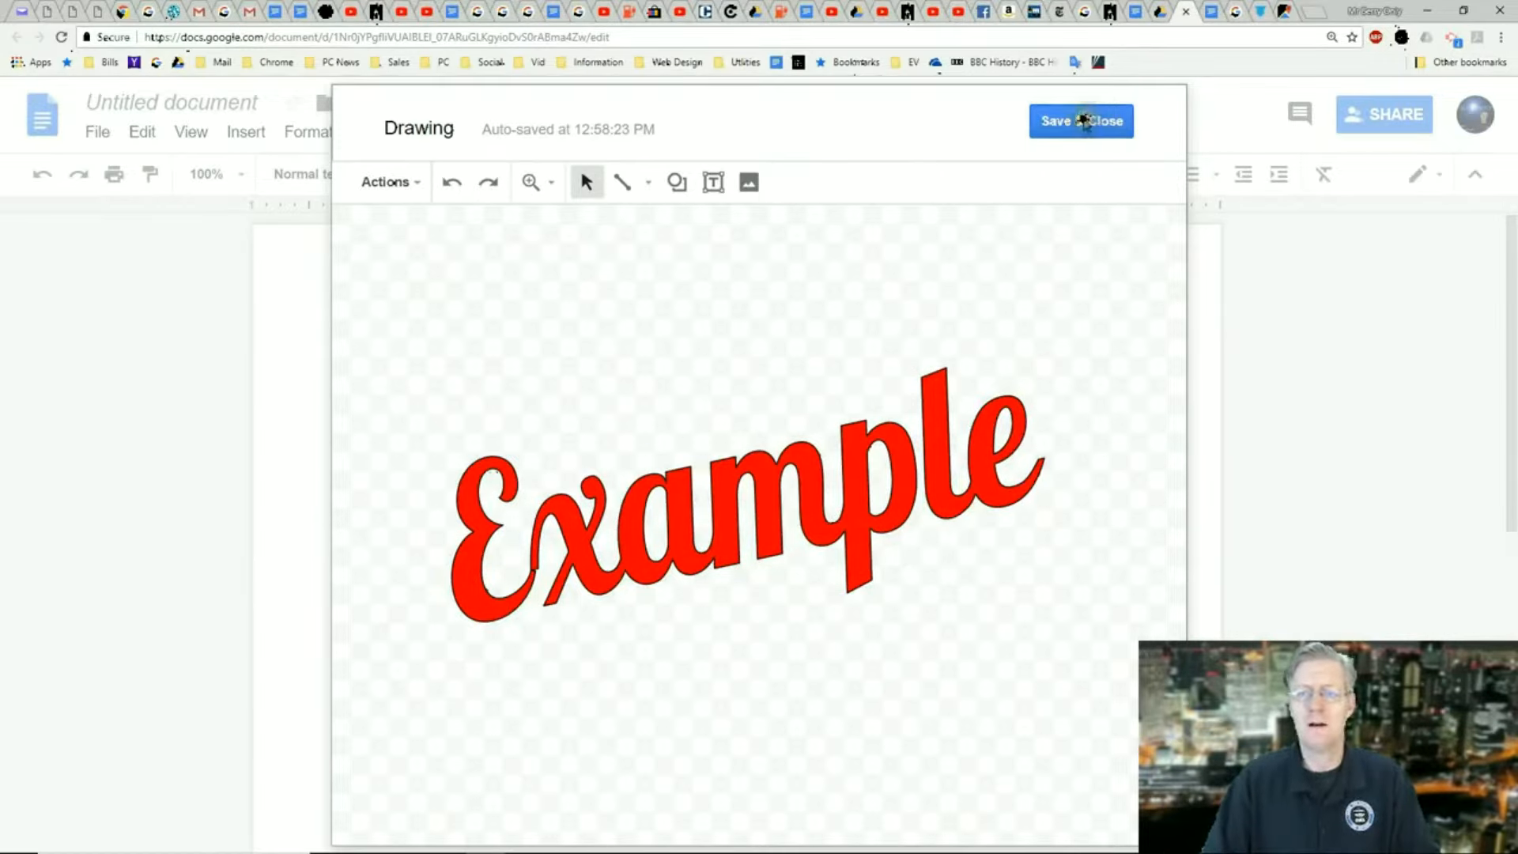
{"action": "left_click", "coordinate": [1085, 123]}
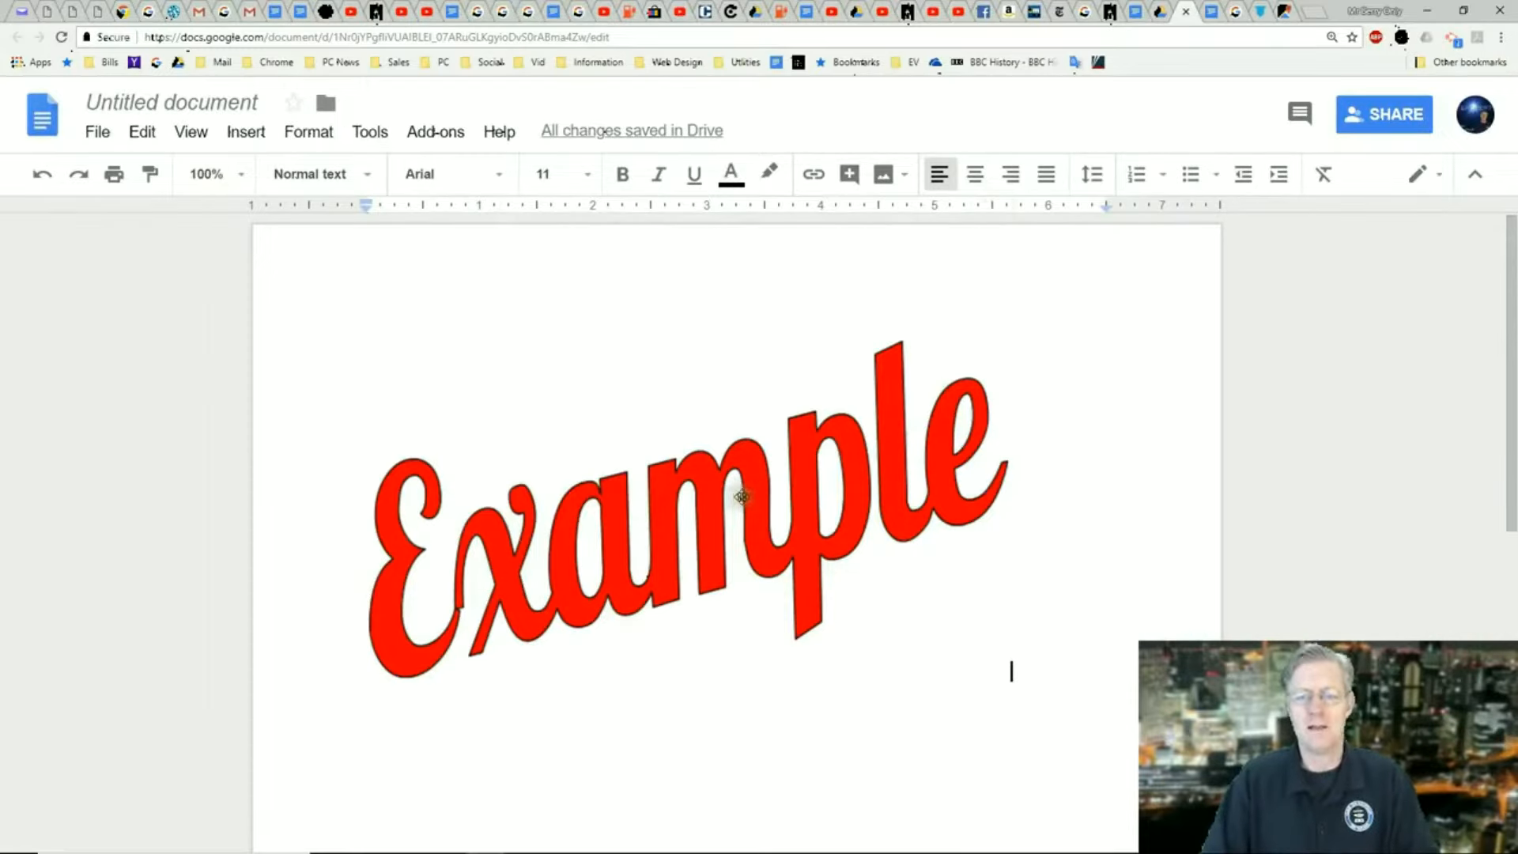
Reopen the inserted drawing for editing and change the word art text to "Example 1"
{"action": "double_click", "coordinate": [741, 496]}
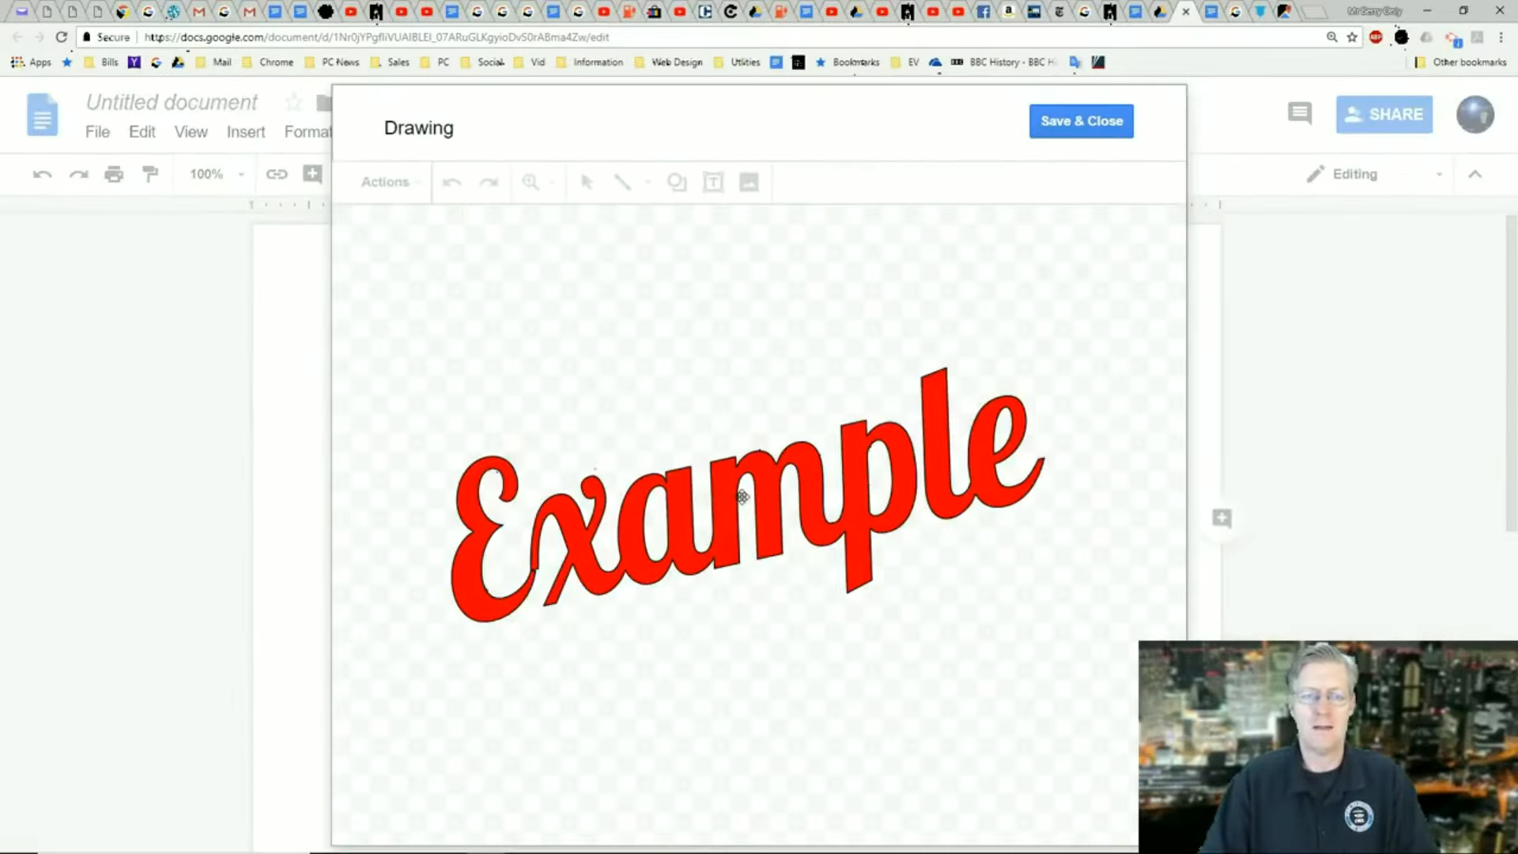
{"action": "left_click", "coordinate": [742, 496]}
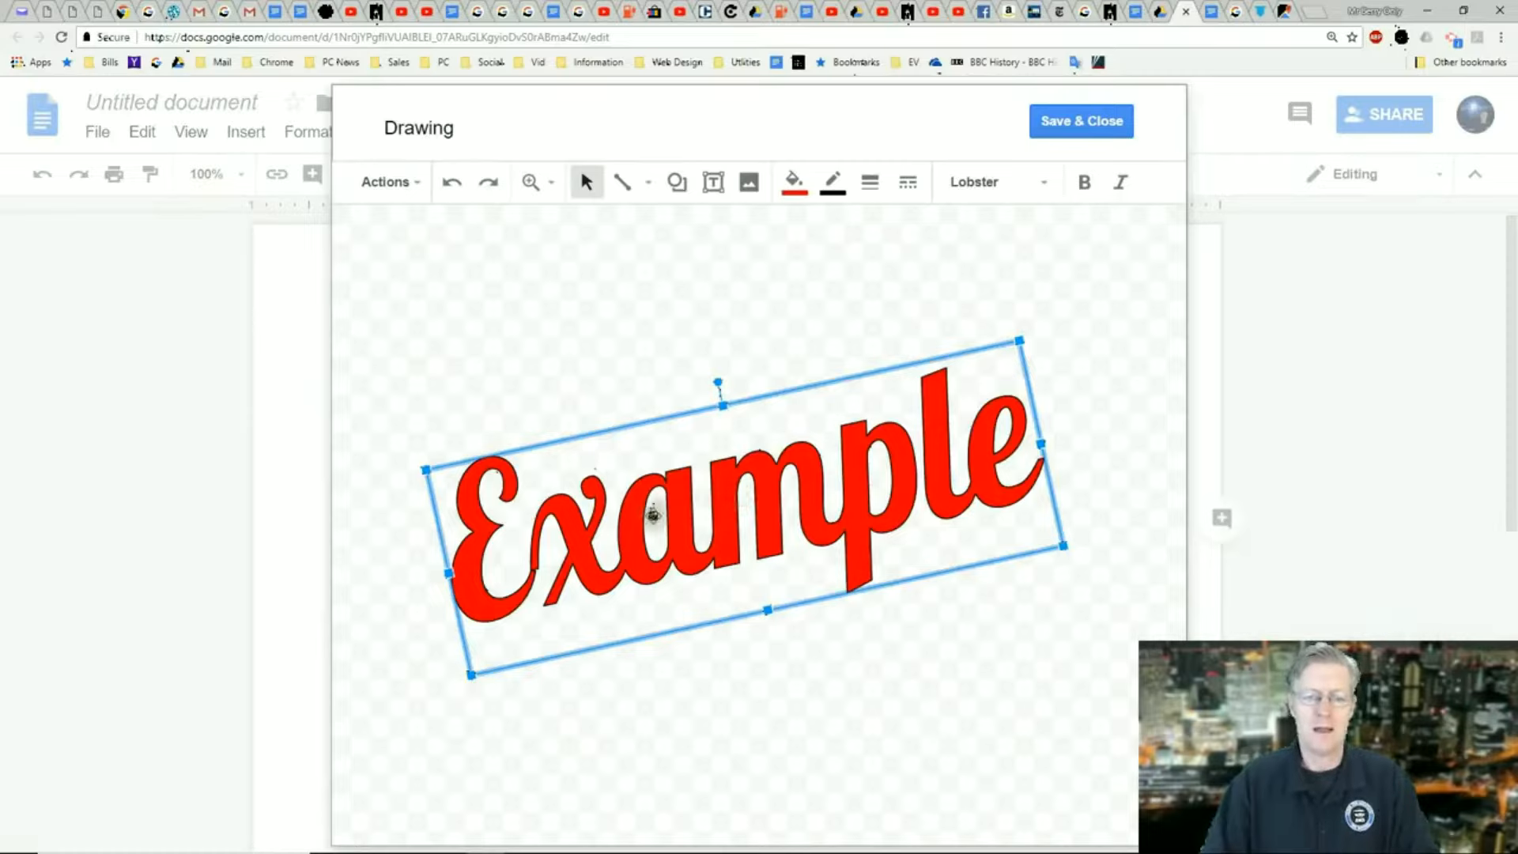
{"action": "double_click", "coordinate": [735, 514]}
{"action": "left_click", "coordinate": [525, 721]}
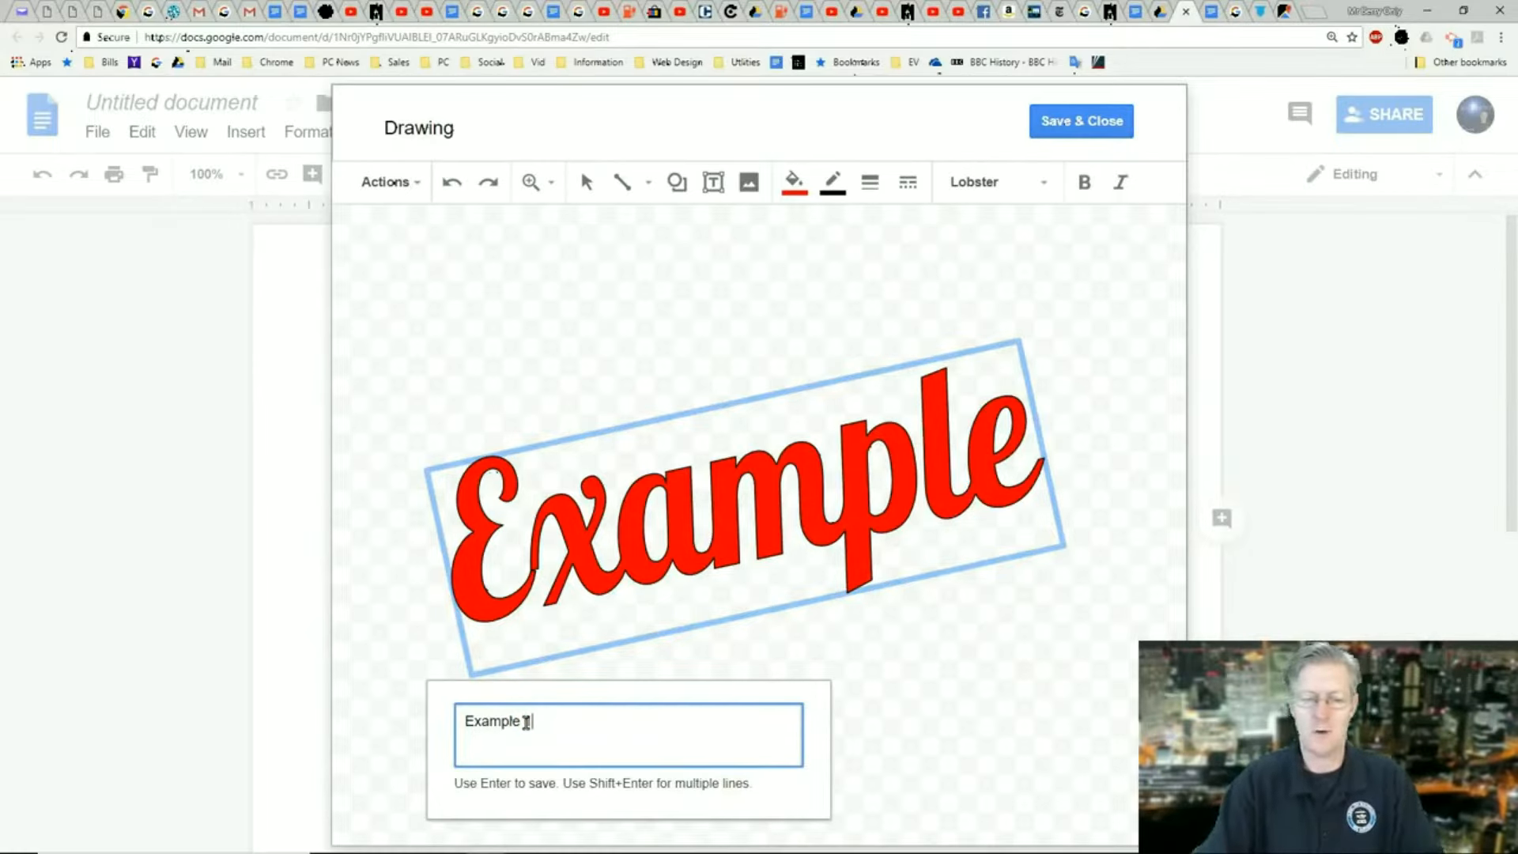
{"action": "type", "text": "1"}
{"action": "key", "text": "Return"}
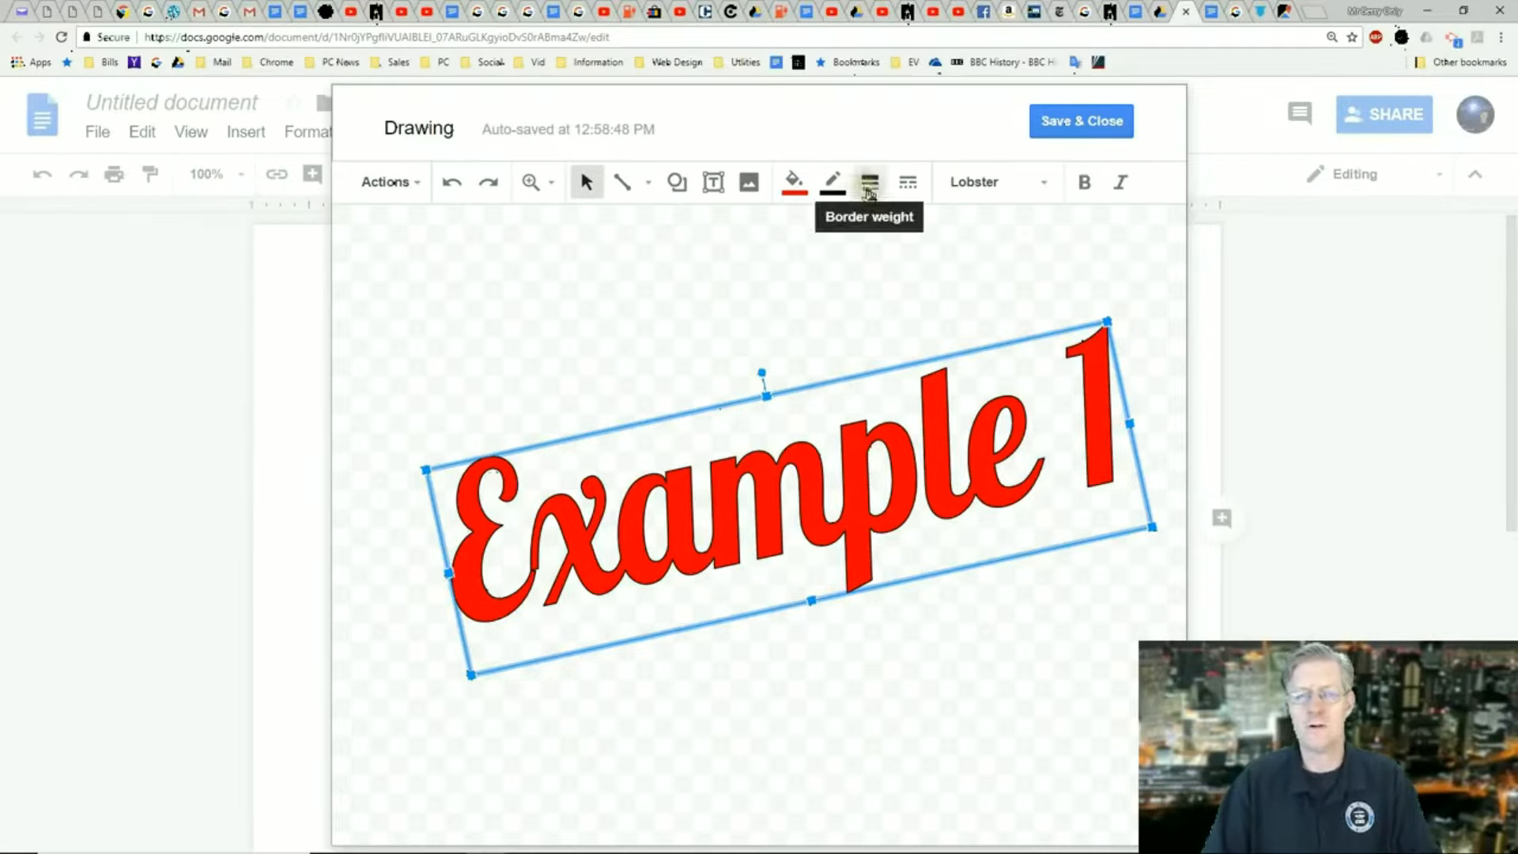
Give the word art a 3px dark red border and save the updated drawing to the document
{"action": "left_click", "coordinate": [870, 183]}
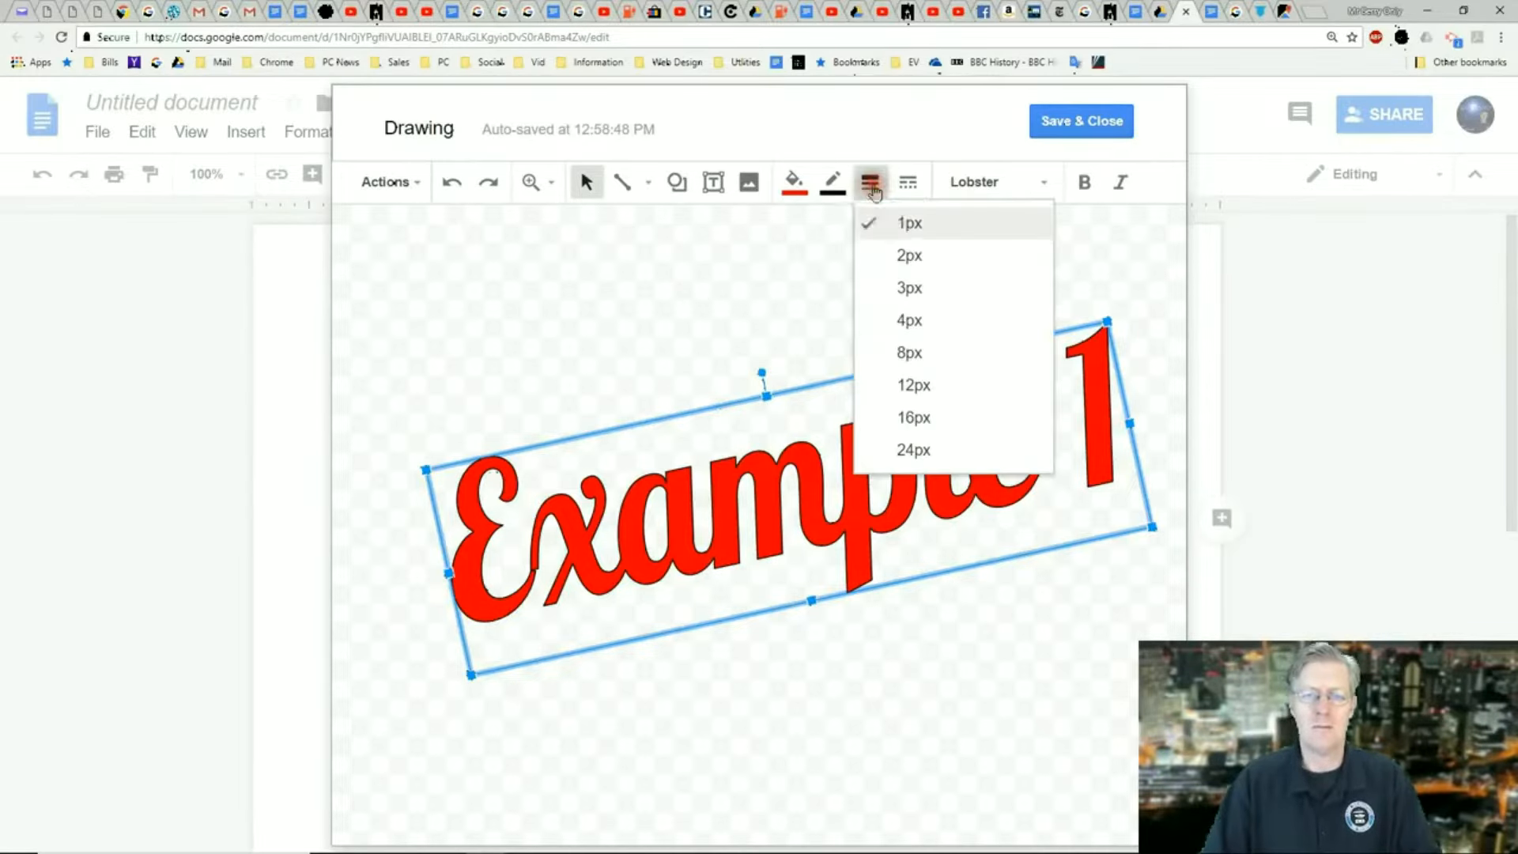
{"action": "left_click", "coordinate": [905, 287]}
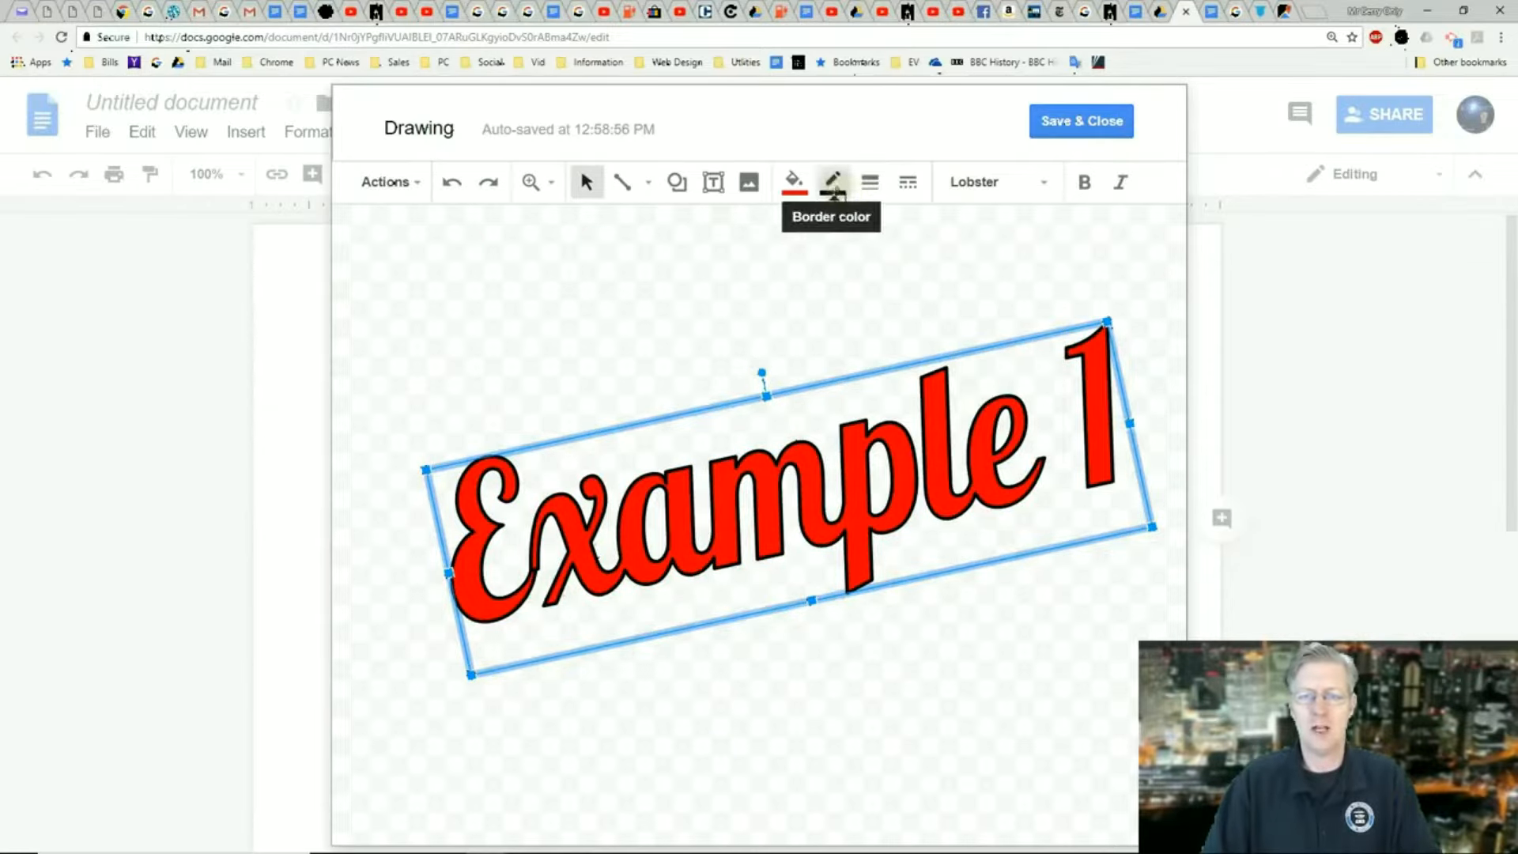
{"action": "left_click", "coordinate": [837, 192]}
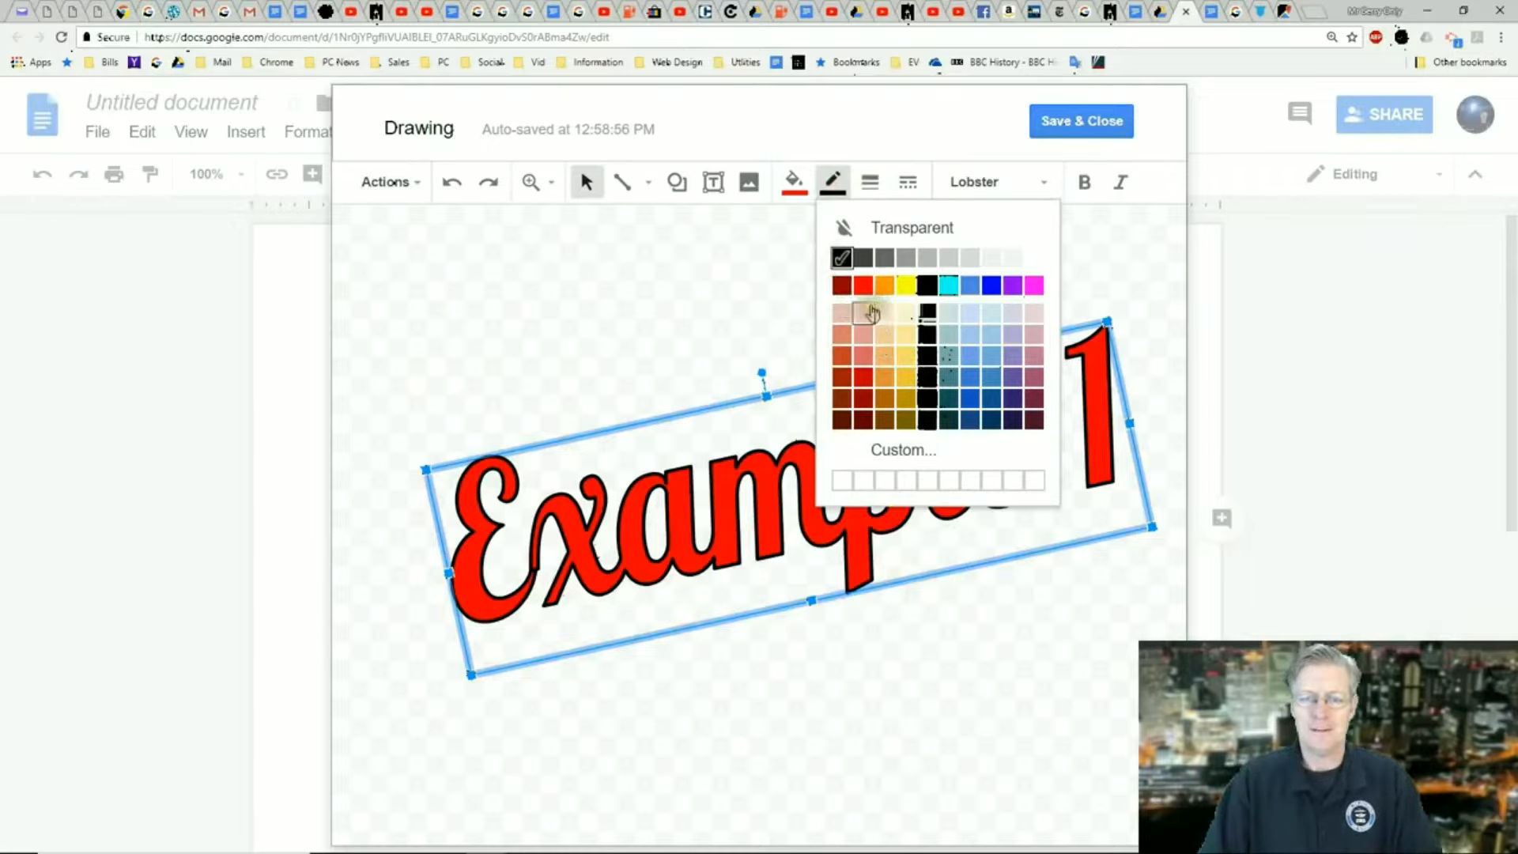
{"action": "left_click", "coordinate": [842, 287]}
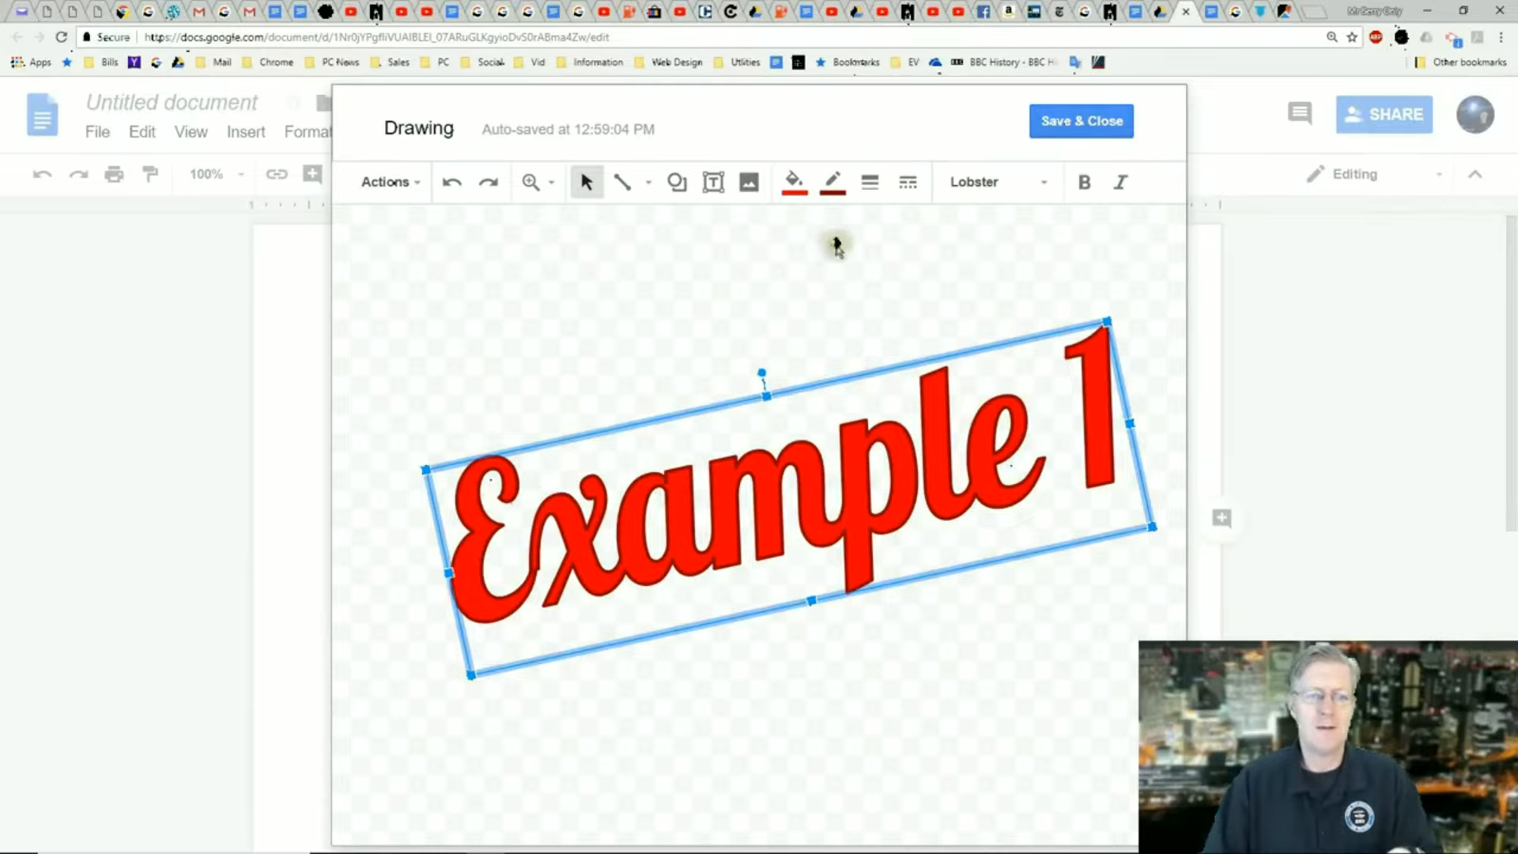
{"action": "left_click", "coordinate": [1080, 124]}
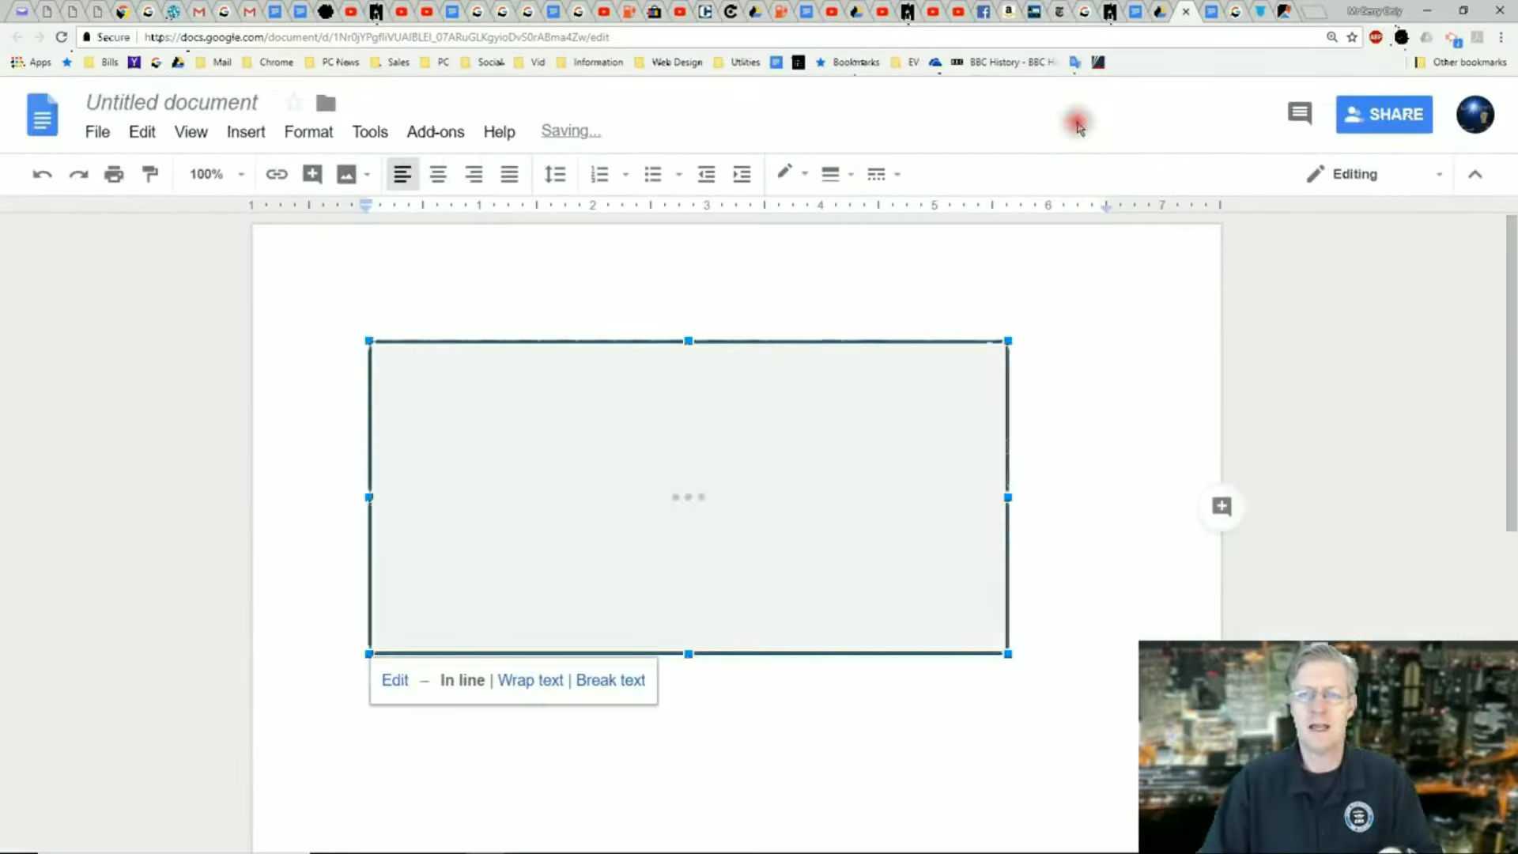
{"action": "left_click", "coordinate": [1079, 446]}
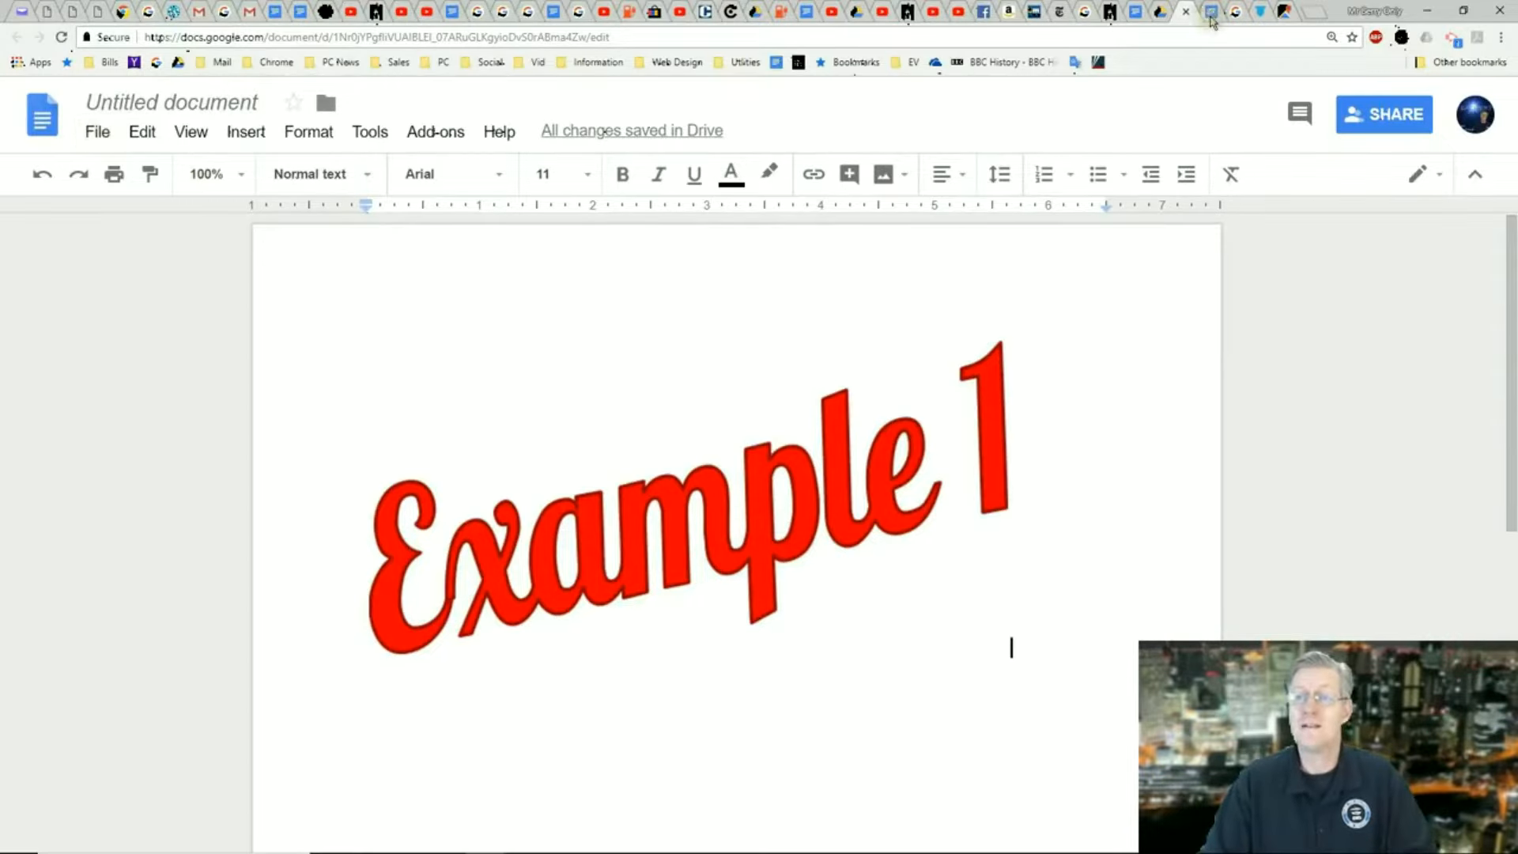
Switch to the open Lesson 1 guide document and view its PC Basics page
{"action": "left_click", "coordinate": [1210, 14]}
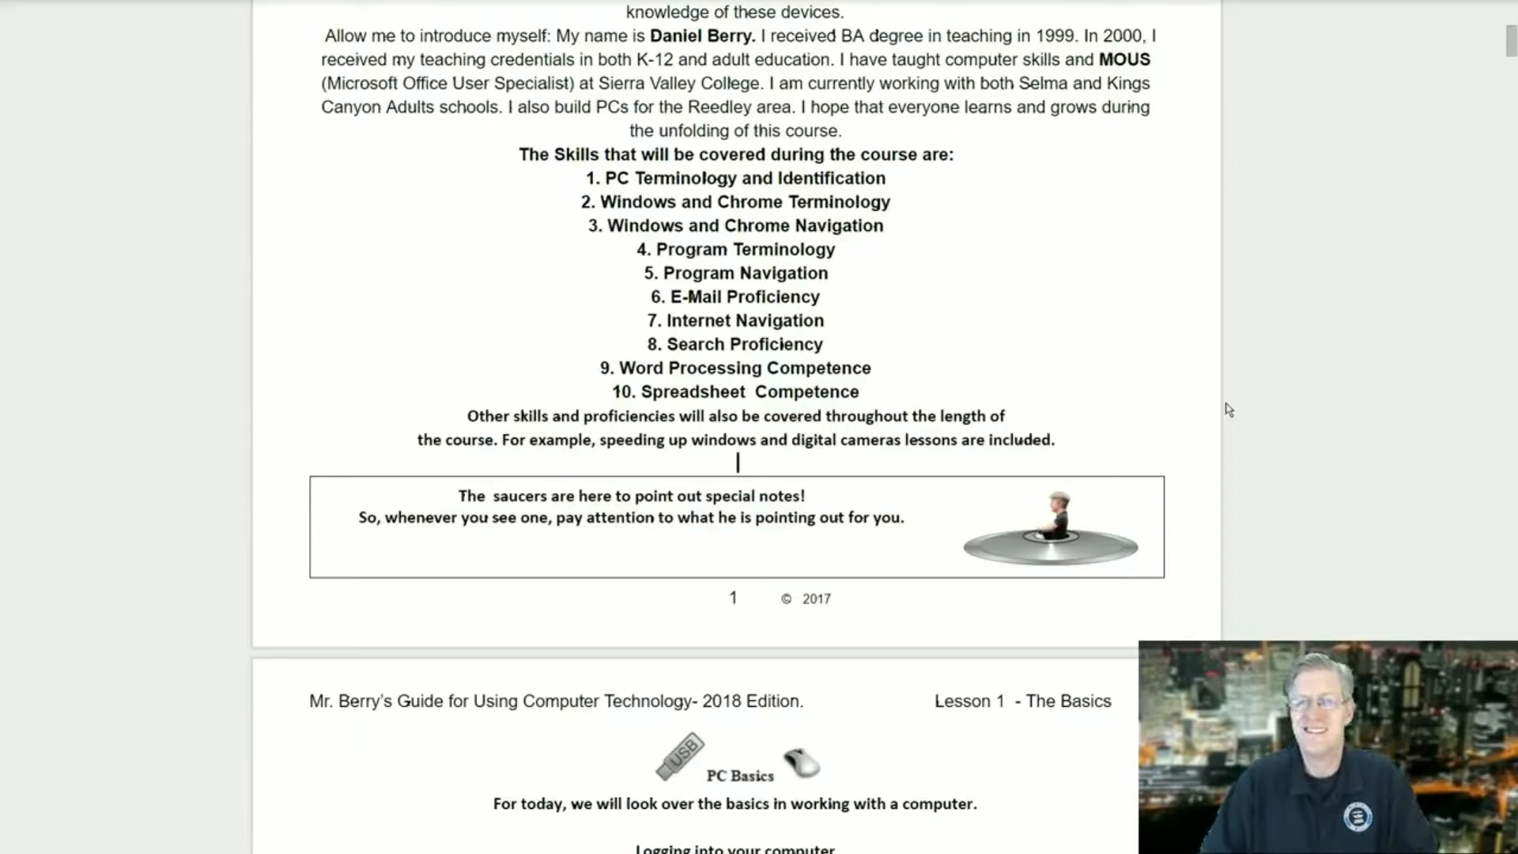
{"action": "scroll", "coordinate": [1094, 125], "scroll_direction": "down", "scroll_amount": 4}
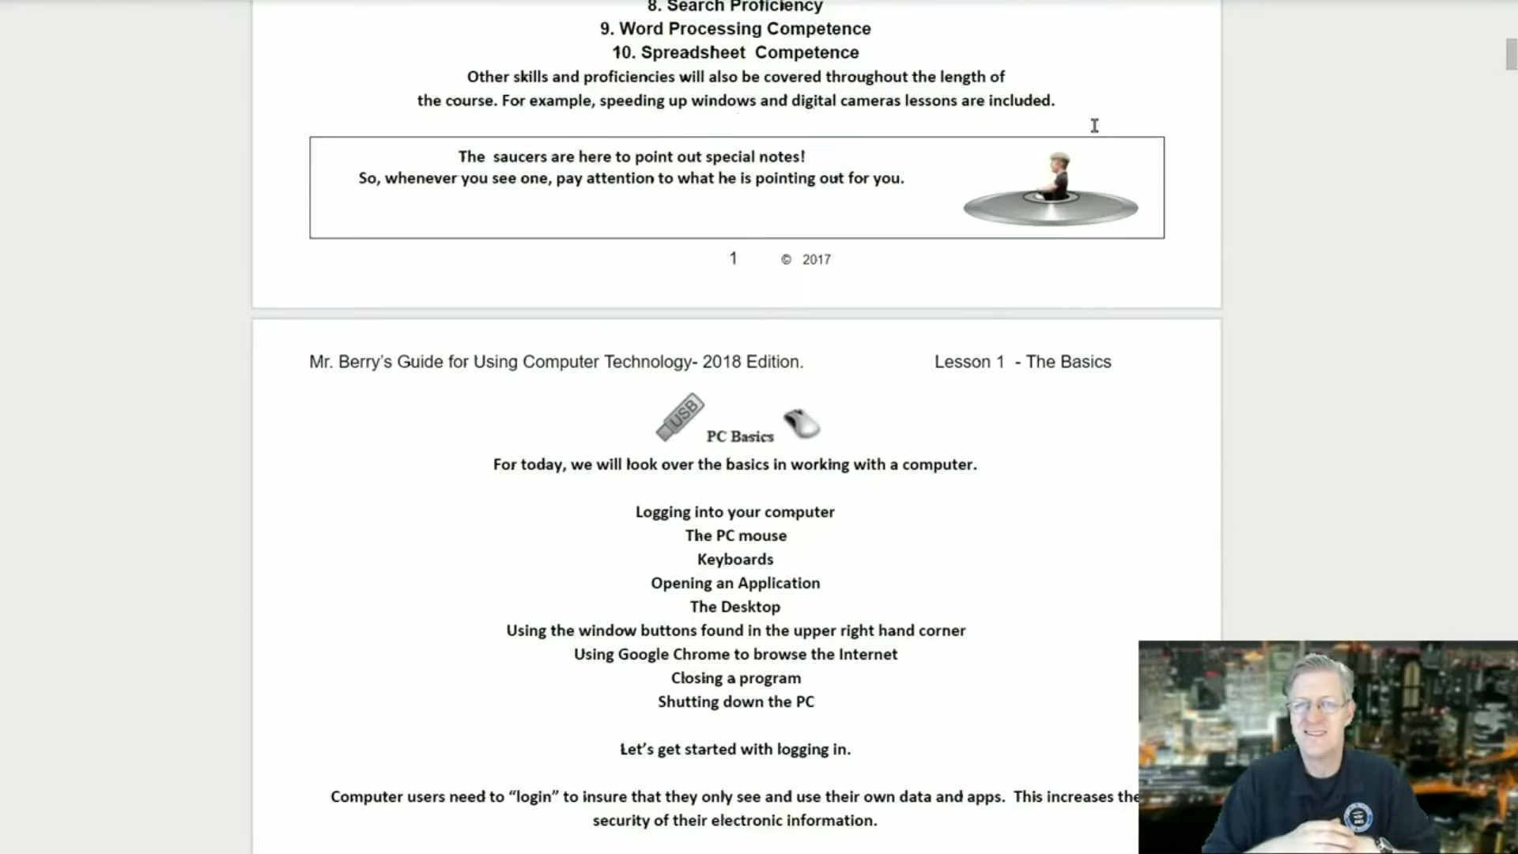
{"action": "scroll", "coordinate": [1094, 125], "scroll_direction": "down", "scroll_amount": 4}
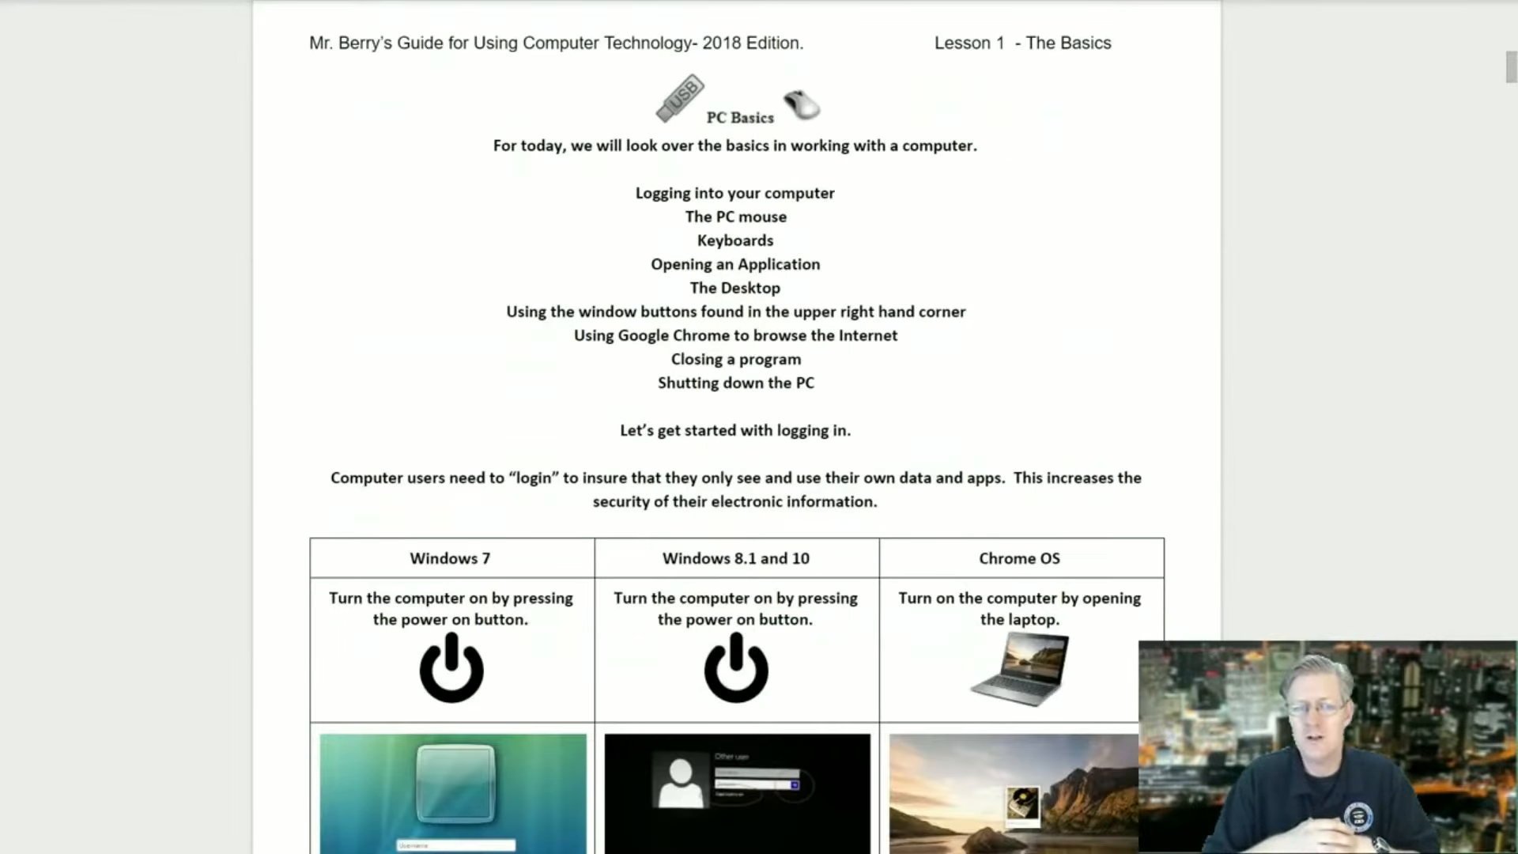